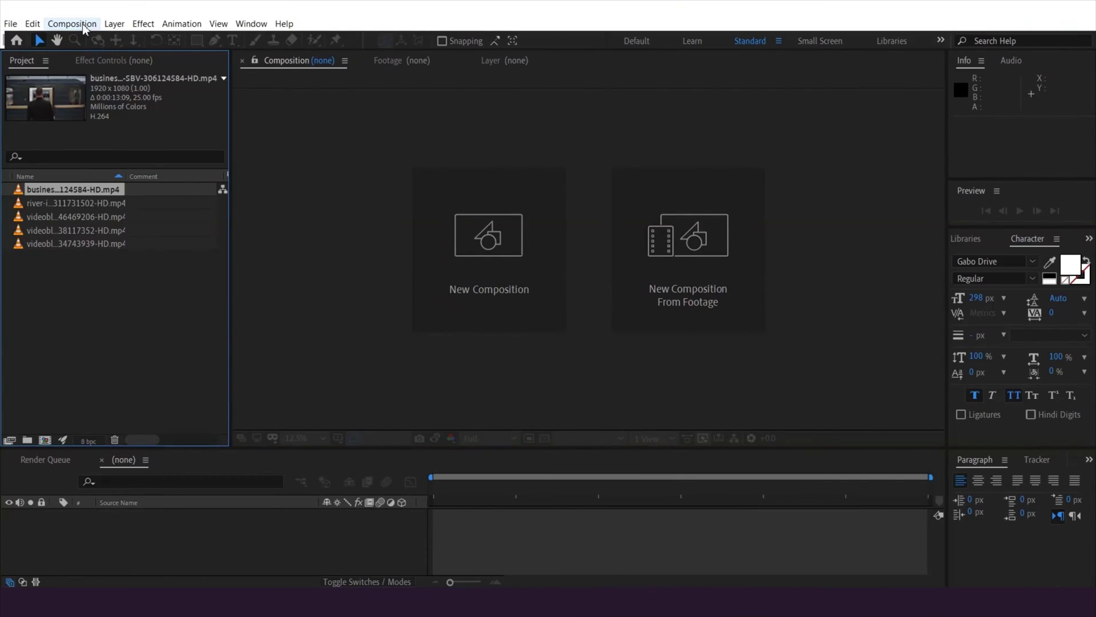
Create an HDTV 1080 24 composition holding the businessman clip, with the viewer set to Fit.
left_click(83, 25)
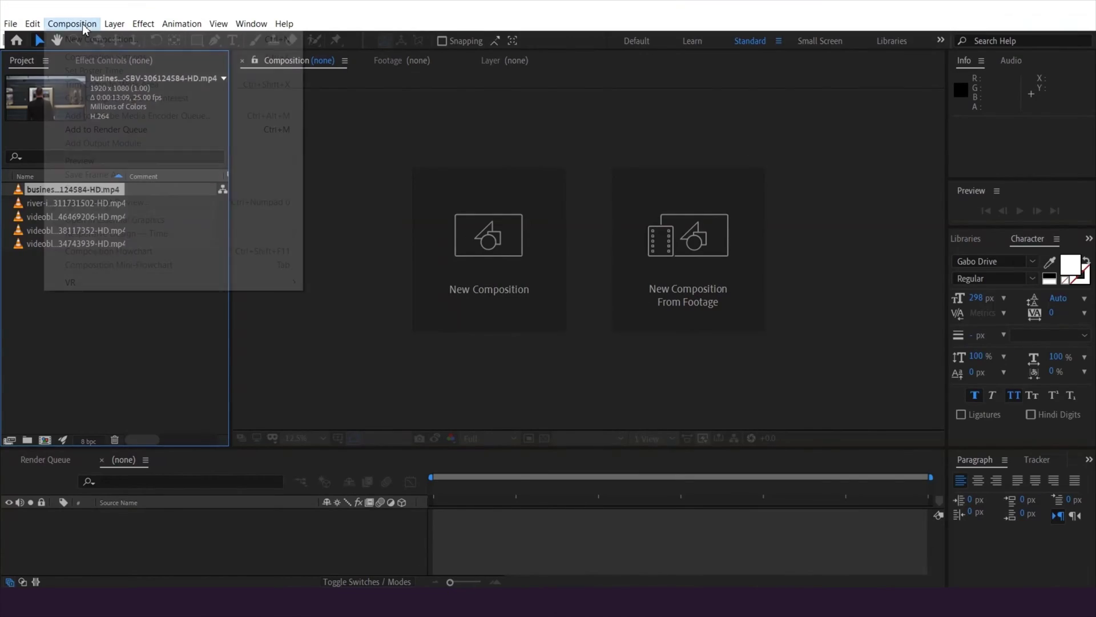
left_click(101, 39)
left_click(553, 216)
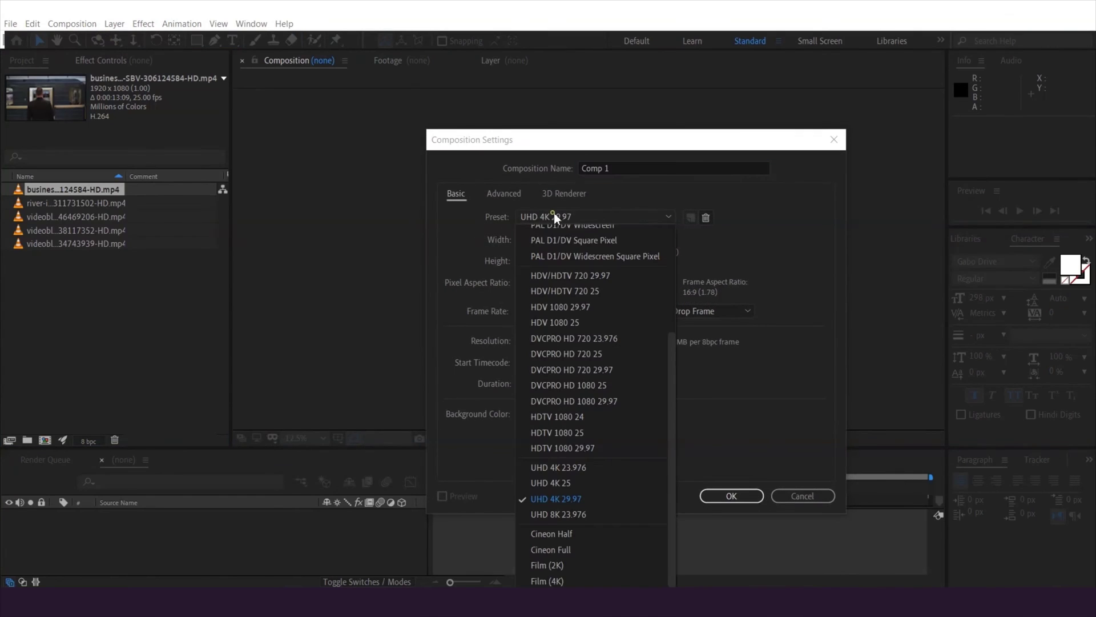
left_click(558, 417)
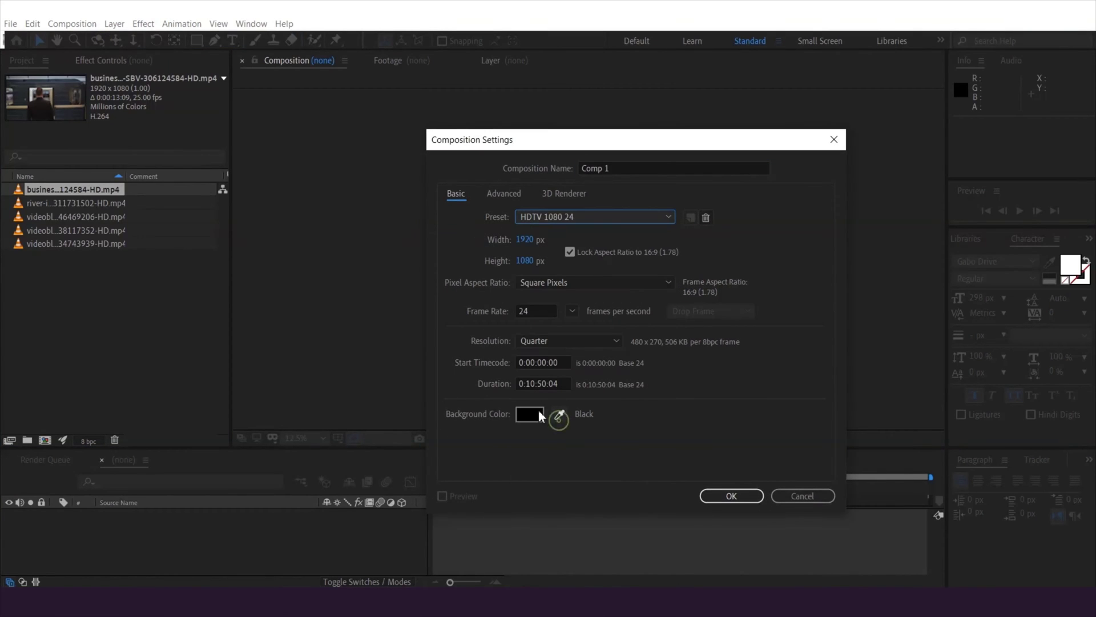
left_click(729, 496)
left_click_drag(61, 192, 142, 512)
left_click(299, 438)
left_click(320, 180)
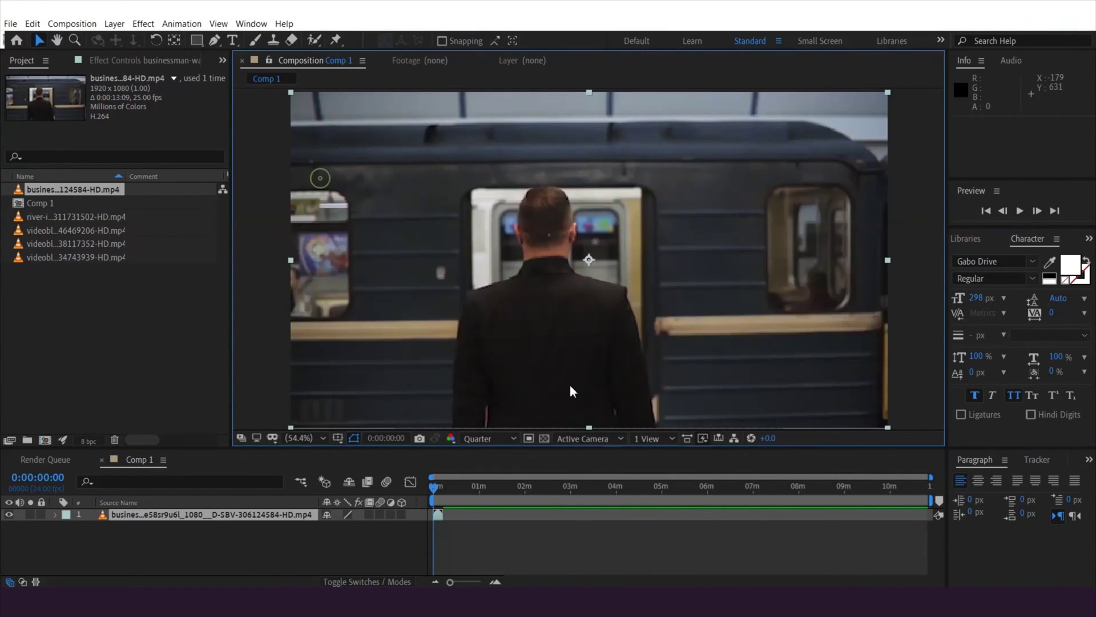
Trim the composition to a work area ending at 0:00:12:05 and preview it from the start.
left_click(930, 317)
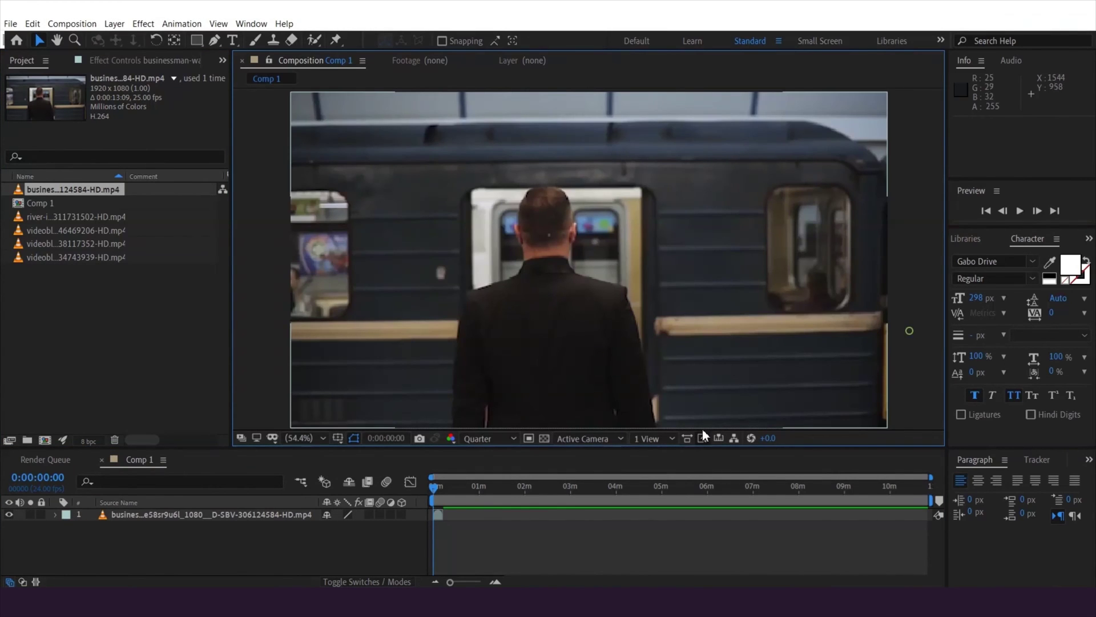
left_click(443, 486)
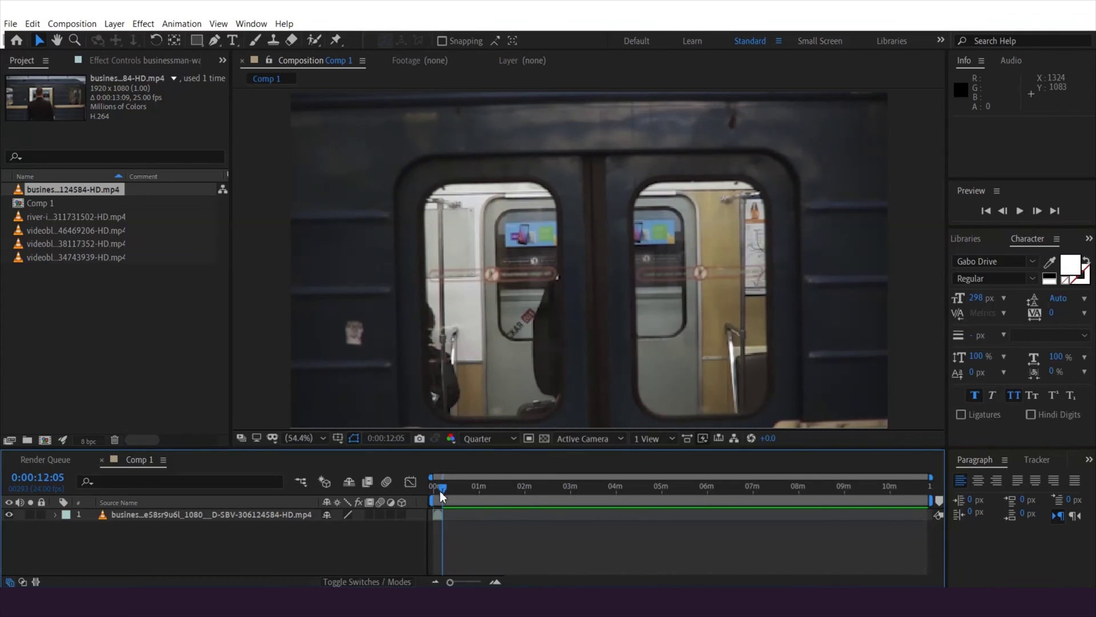
key("n")
right_click(439, 499)
left_click(508, 533)
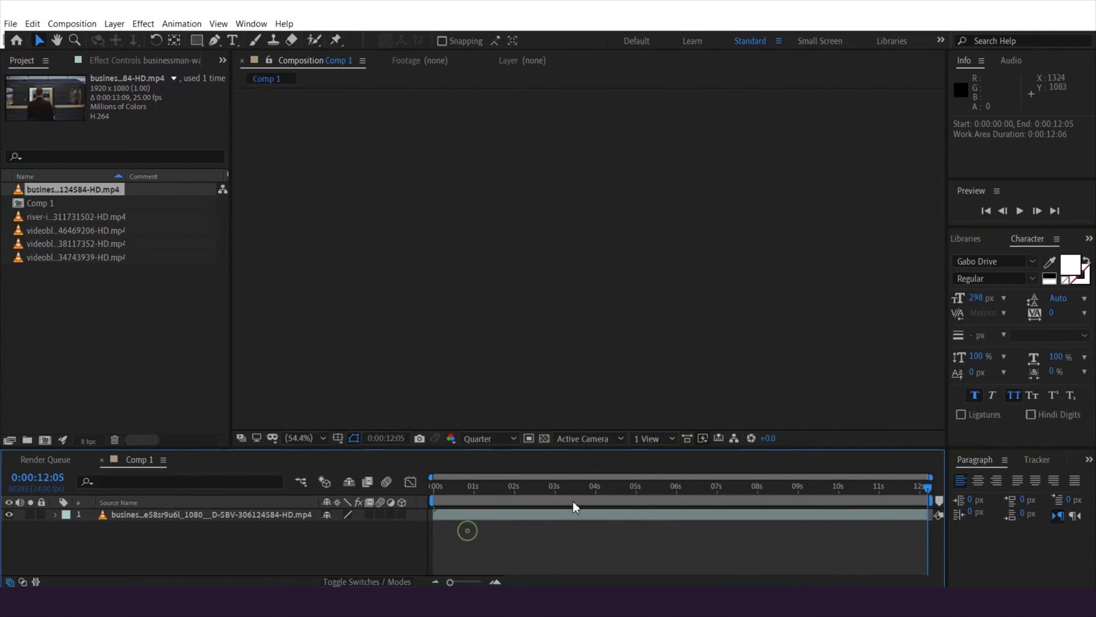
left_click_drag(934, 487, 410, 491)
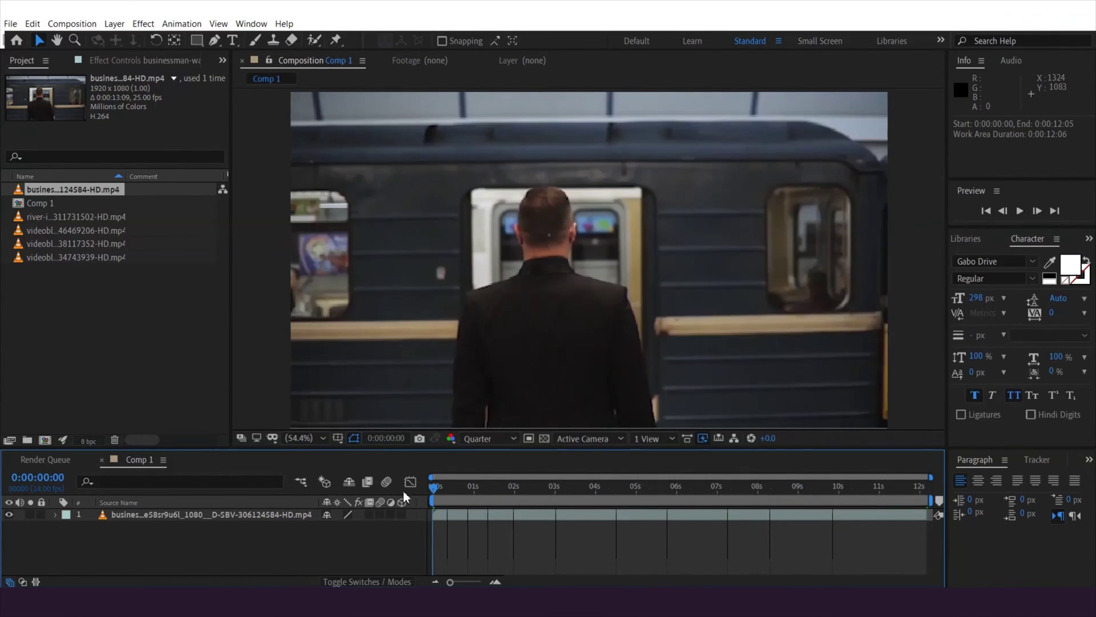
key("space")
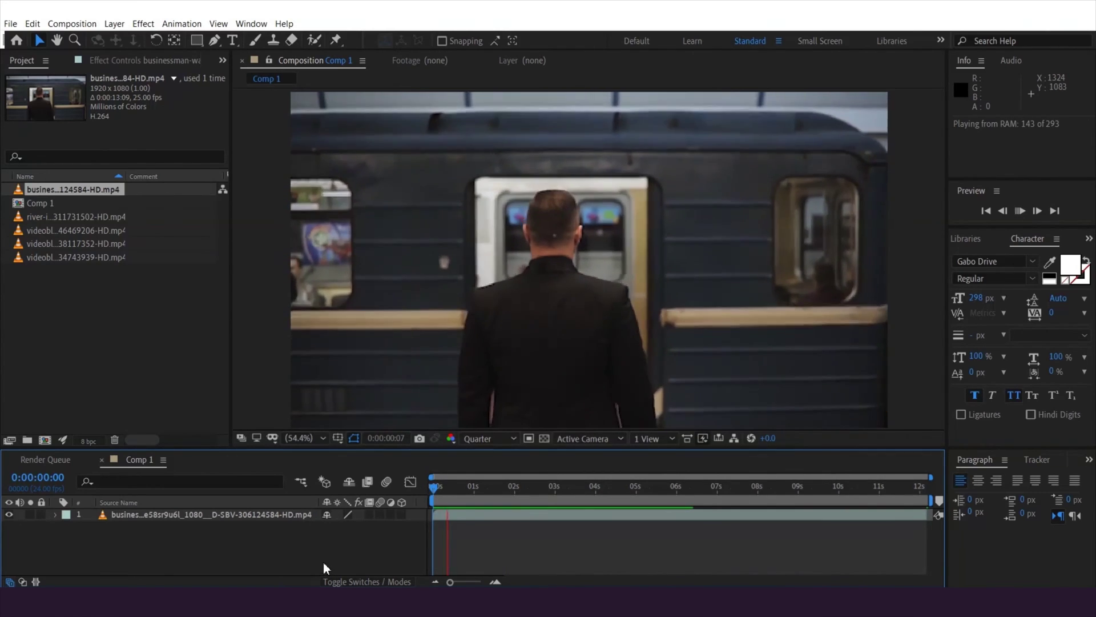
left_click(1089, 238)
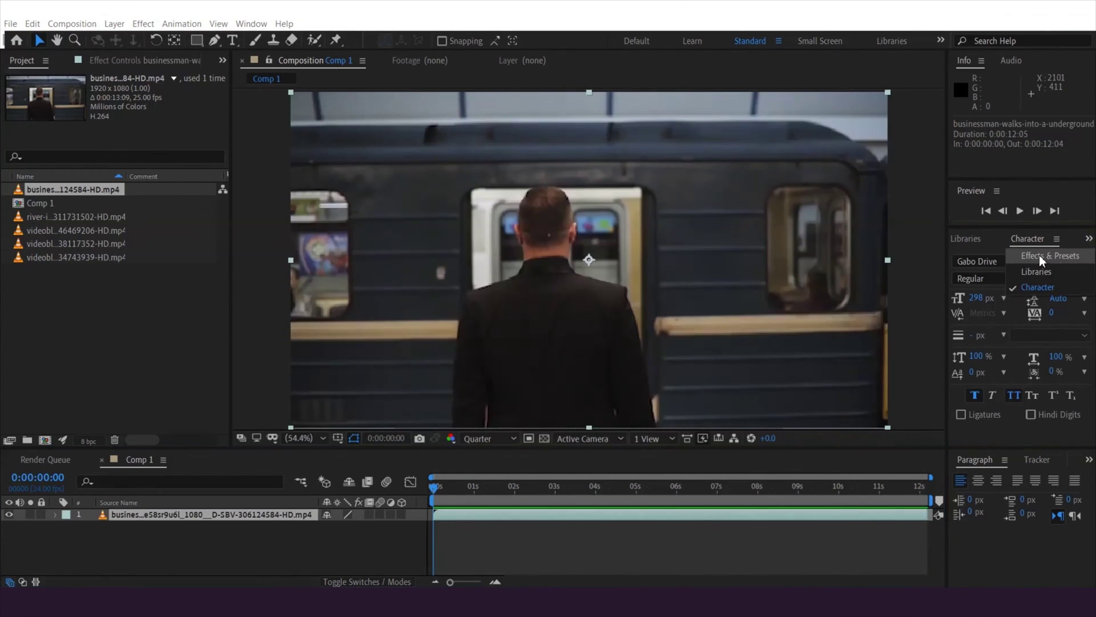
Find Warp Stabilizer with a 'warp st' search and apply it to the clip layer.
left_click(1041, 257)
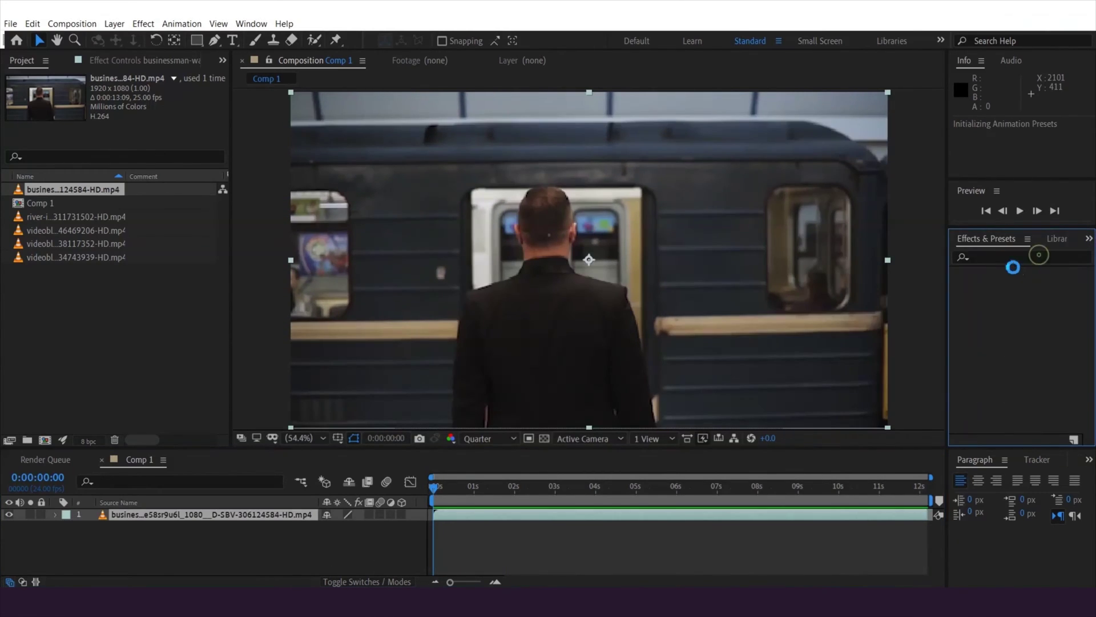
left_click(1000, 257)
type("warp st")
left_click_drag(992, 280, 166, 517)
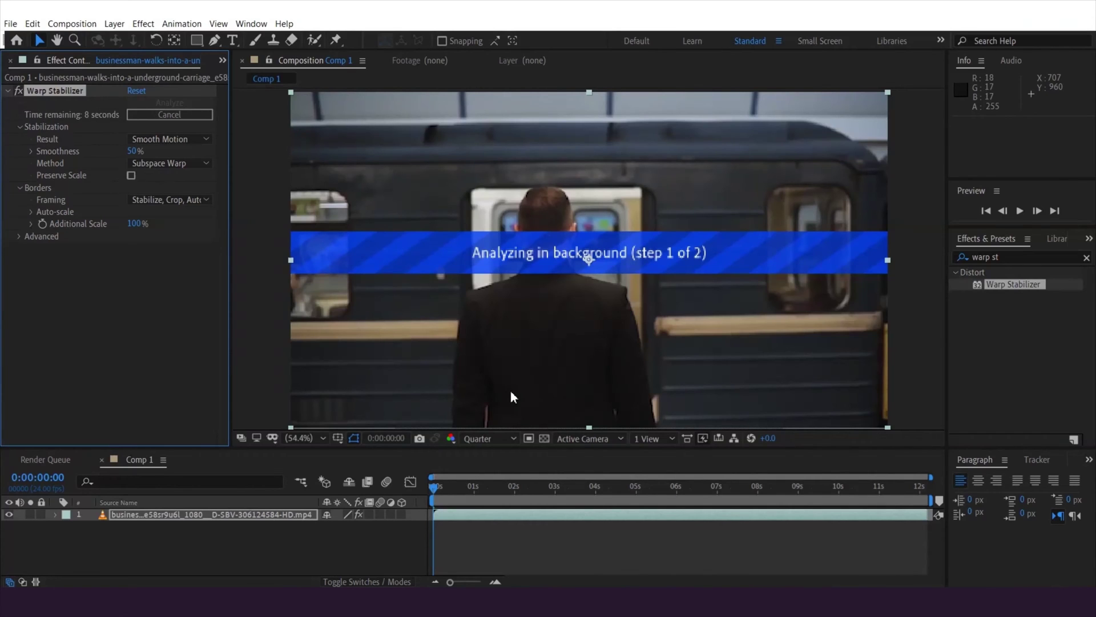
Preview the stabilized clip, toggling Warp Stabilizer off and on to compare, and show layer names.
left_click(434, 486)
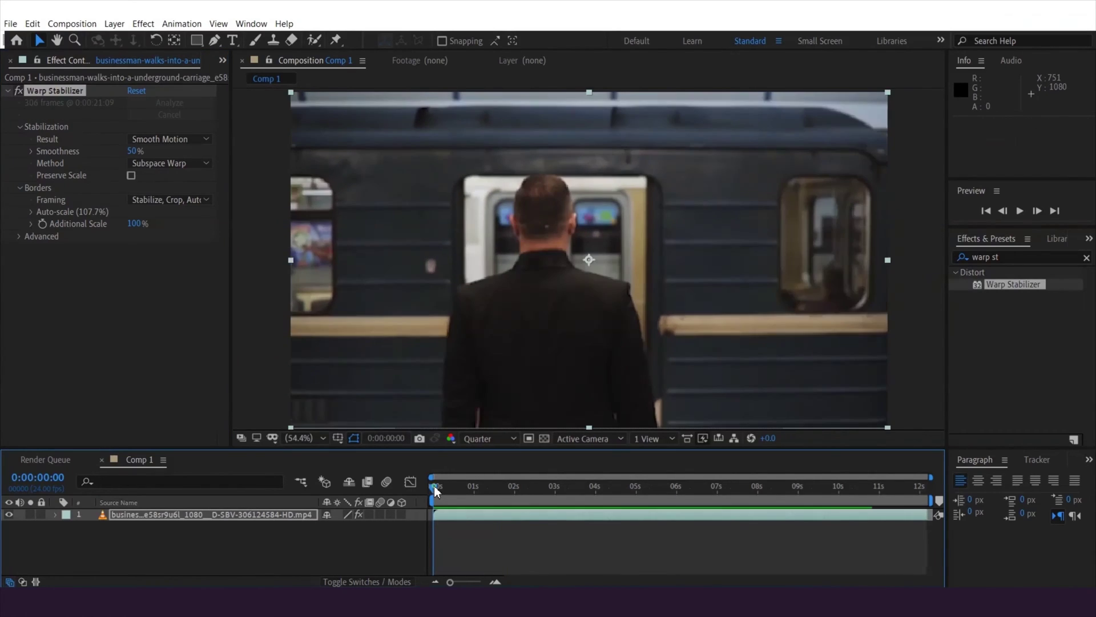
left_click(17, 87)
key("space")
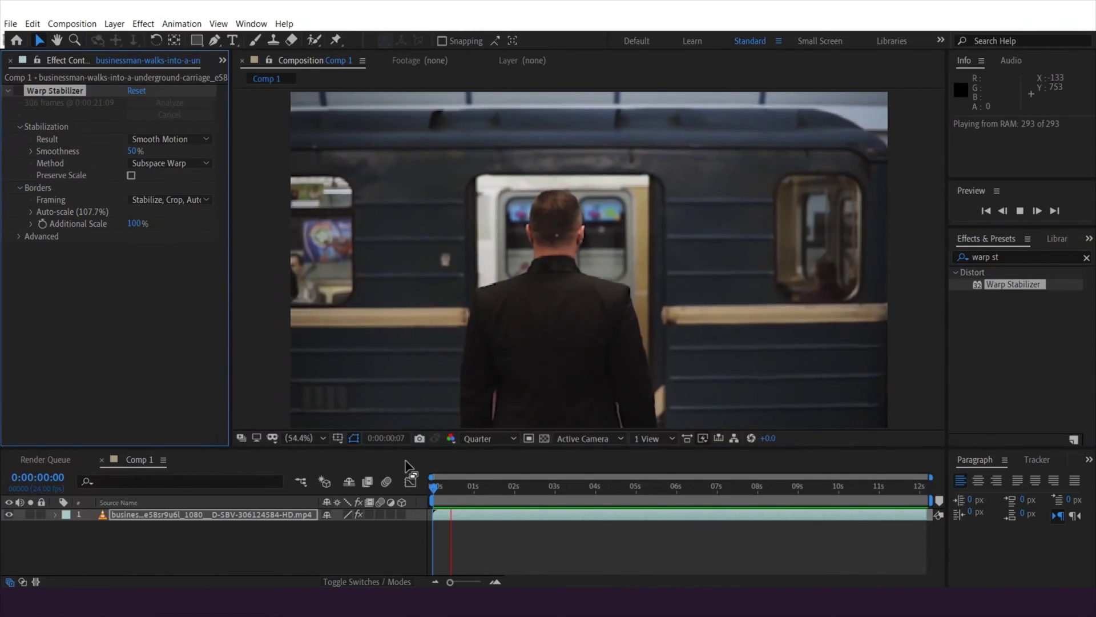
left_click(433, 492)
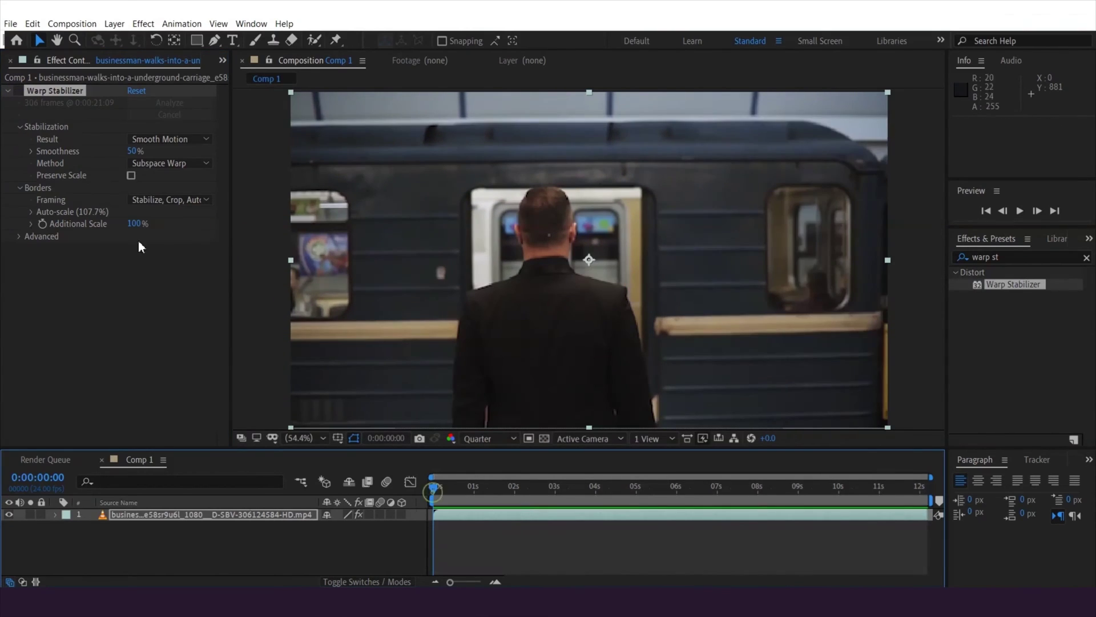
left_click(19, 90)
key("space")
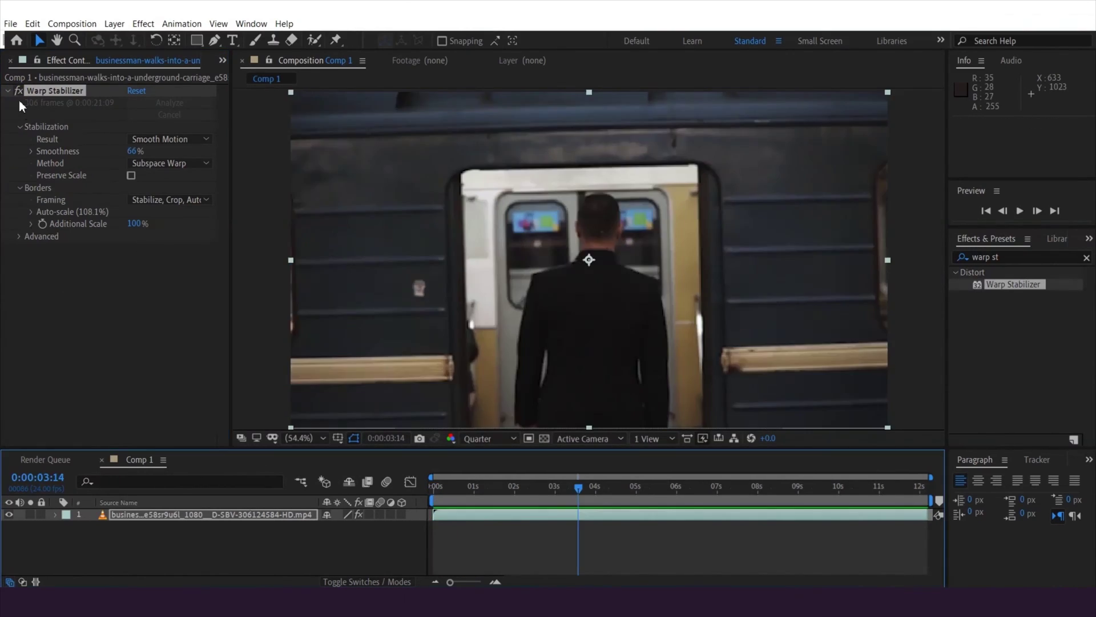
key("space")
left_click(19, 91)
left_click(422, 500)
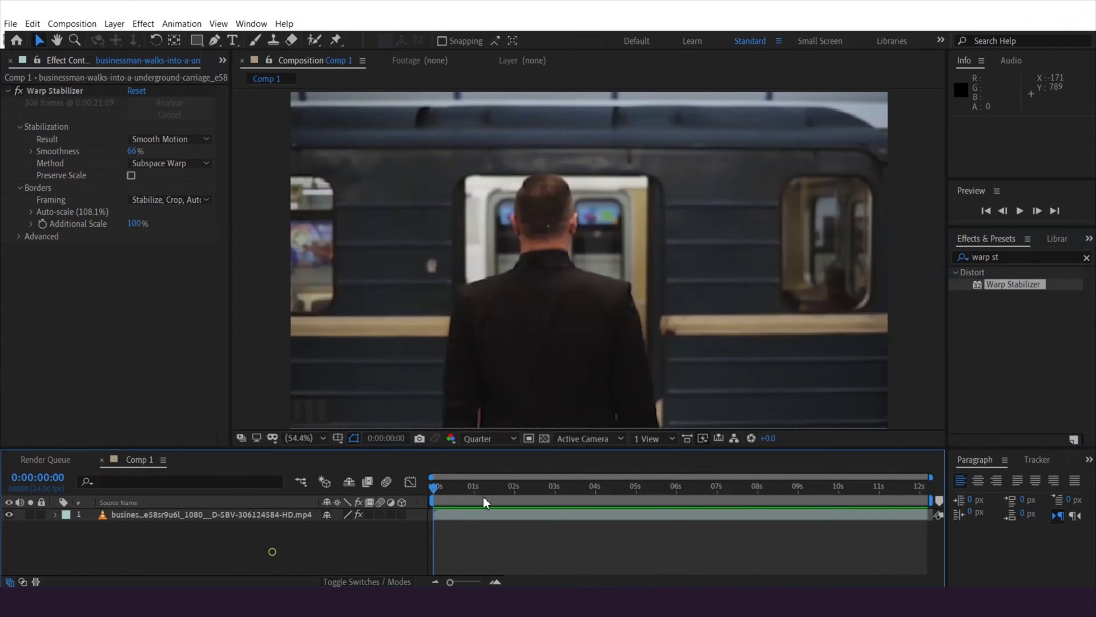
left_click(198, 502)
Pre-compose the clip with all attributes moved into a new composition named 'stabalised'.
right_click(177, 510)
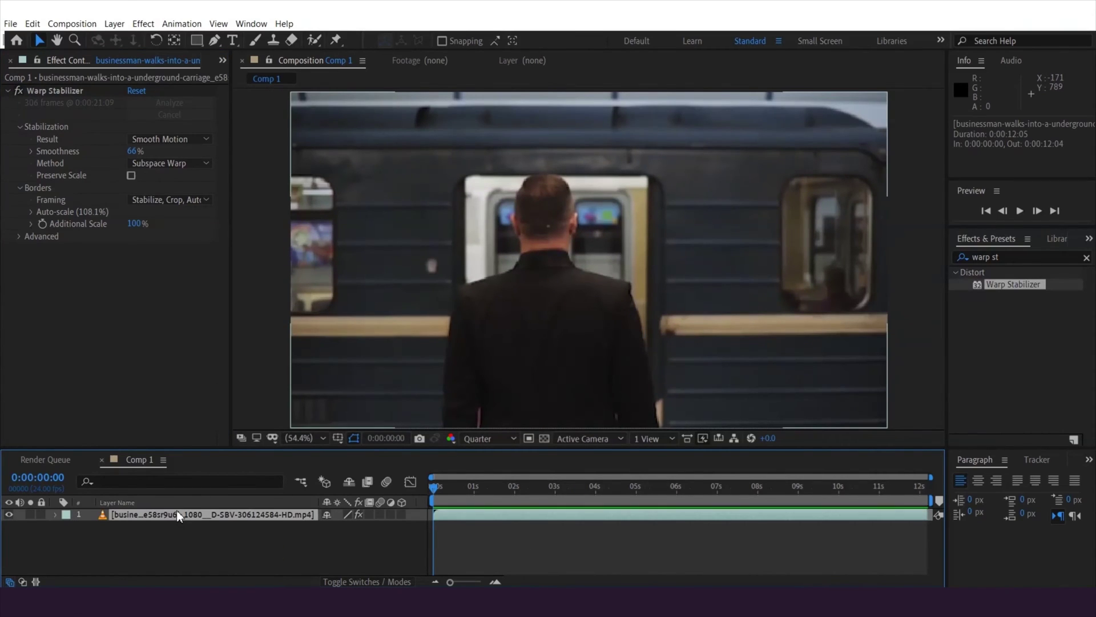
left_click(218, 443)
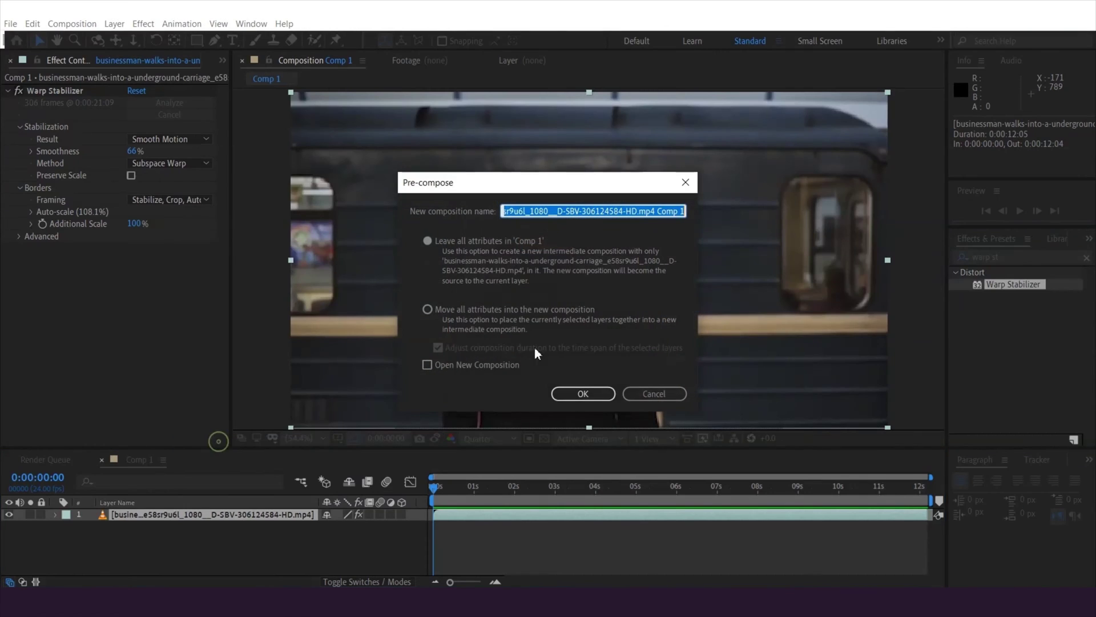
left_click(427, 309)
left_click_drag(682, 210, 300, 209)
type("stabal")
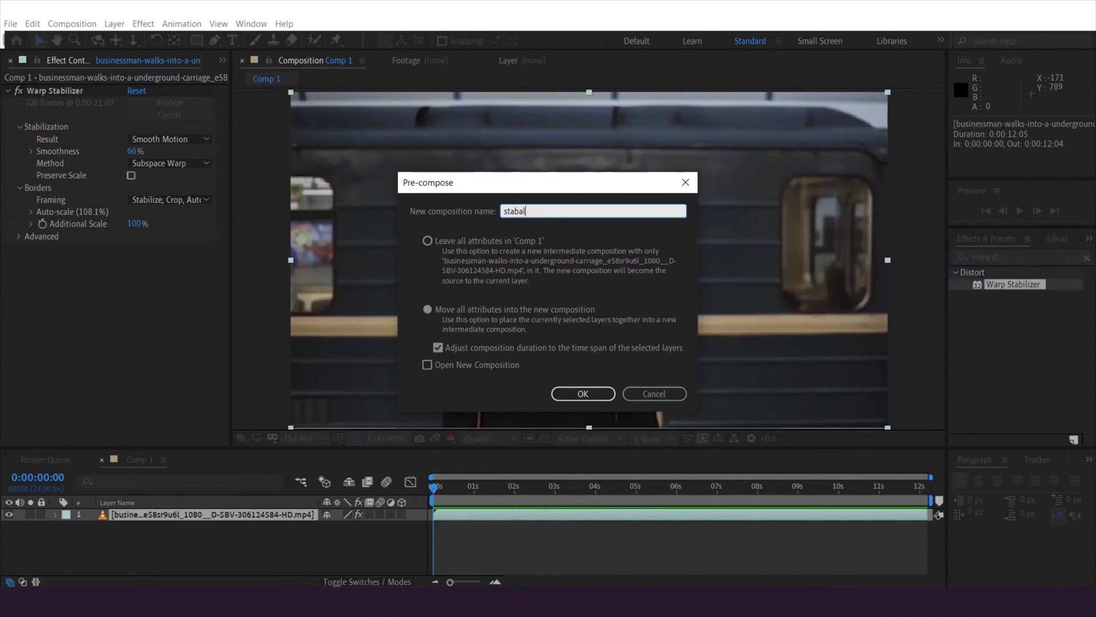
left_click(587, 398)
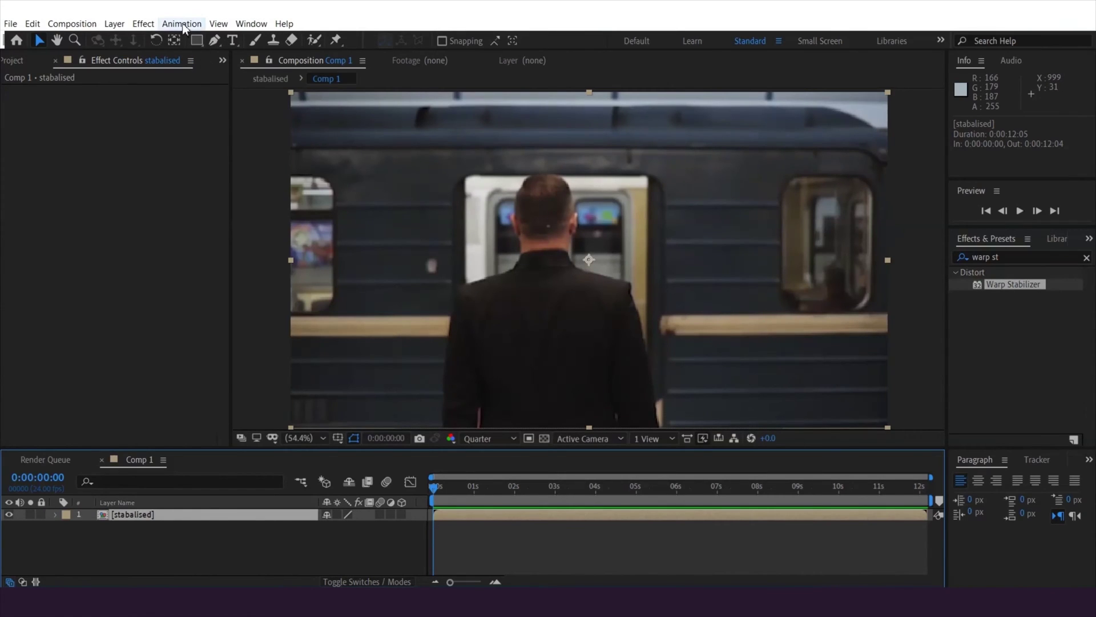
left_click(182, 25)
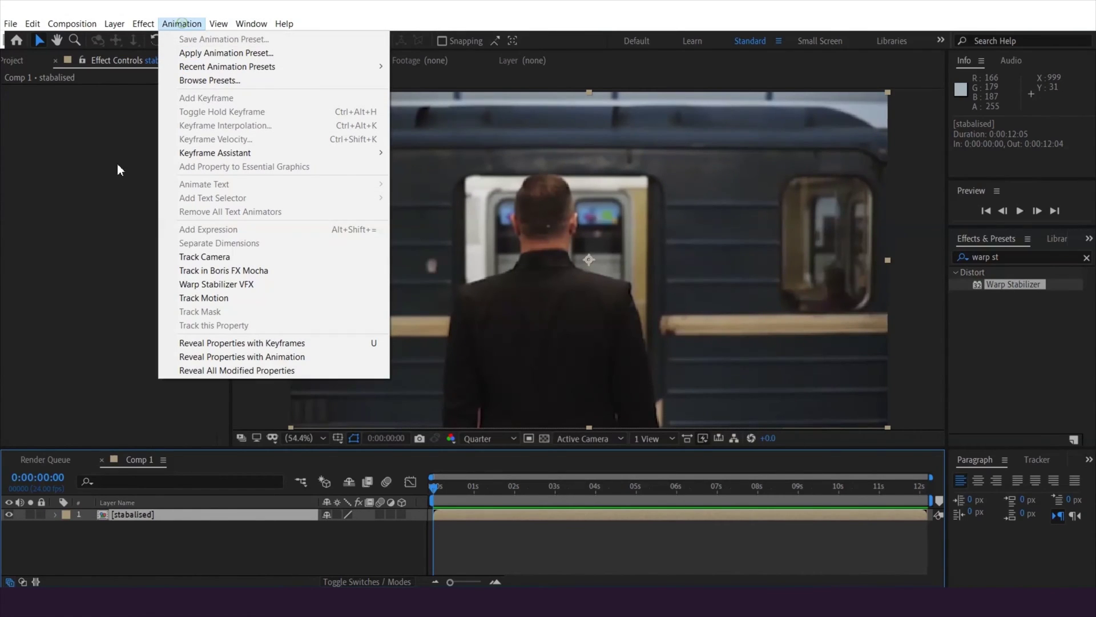
Run Track Camera on the stabalised layer and check the solved track points on later frames.
left_click(227, 258)
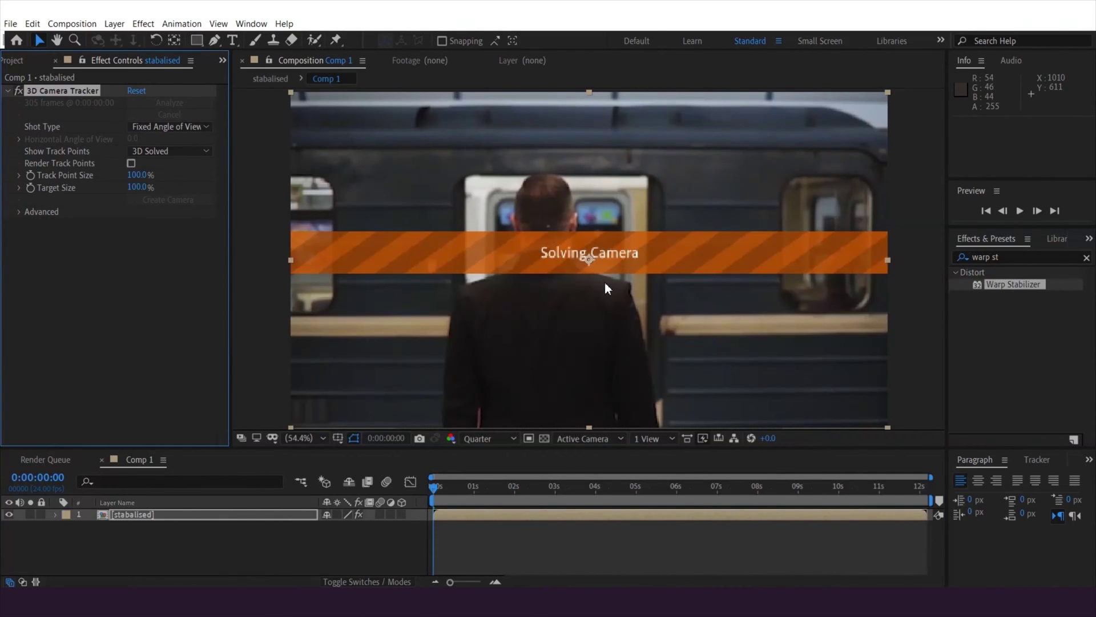
left_click_drag(440, 527, 413, 326)
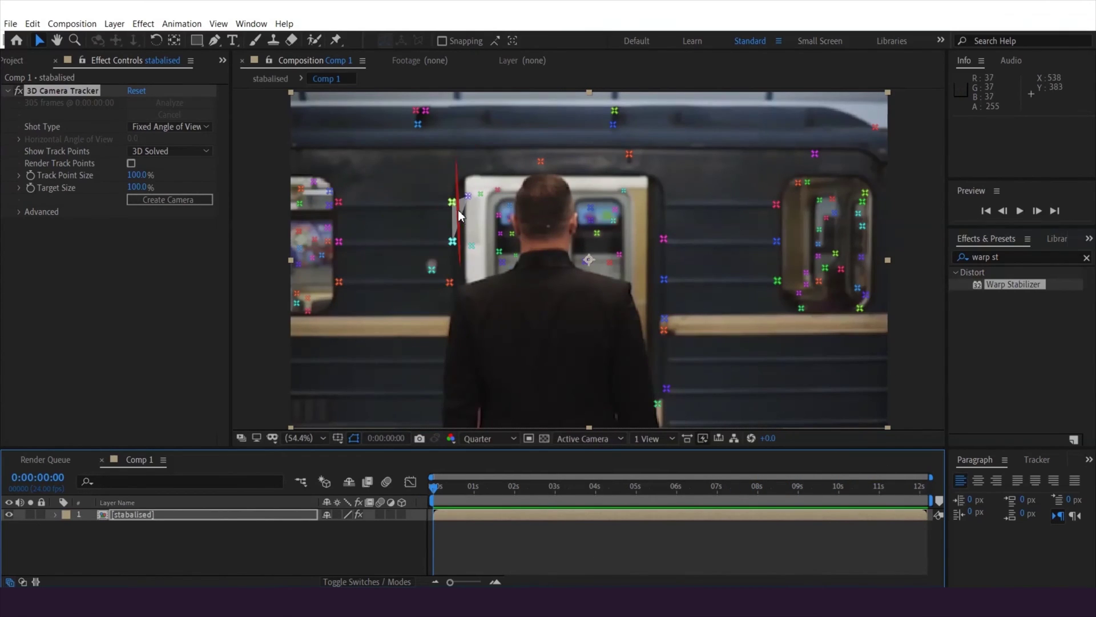
right_click(454, 203)
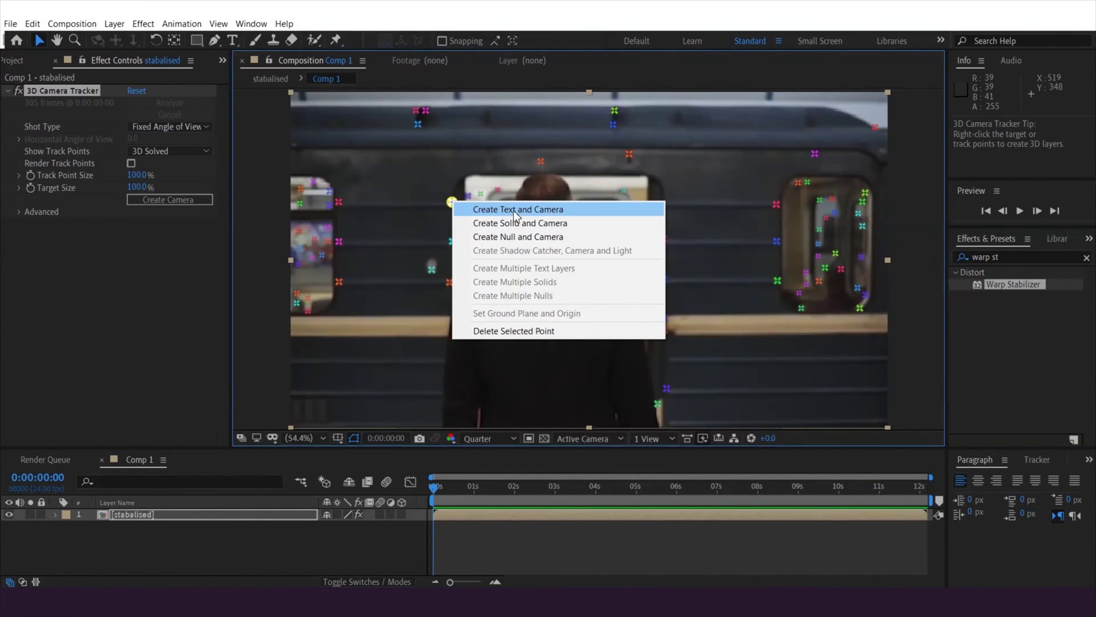
Create a text layer with a tracked camera, move it onto the train panel, and type ENTER.
left_click(515, 211)
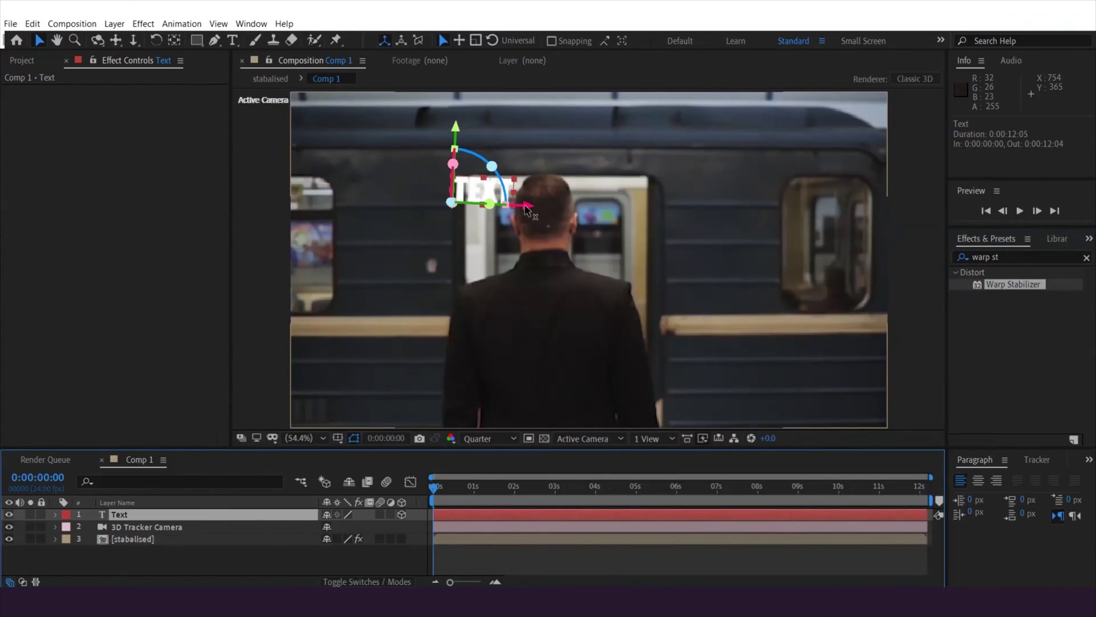
left_click_drag(522, 207, 296, 183)
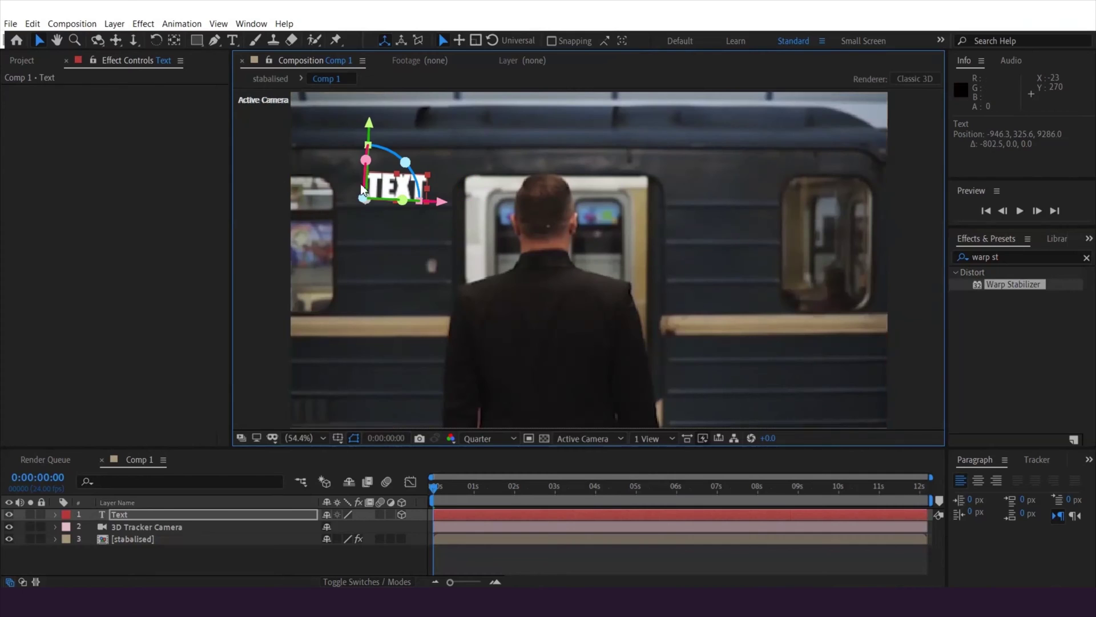
left_click_drag(367, 166, 366, 199)
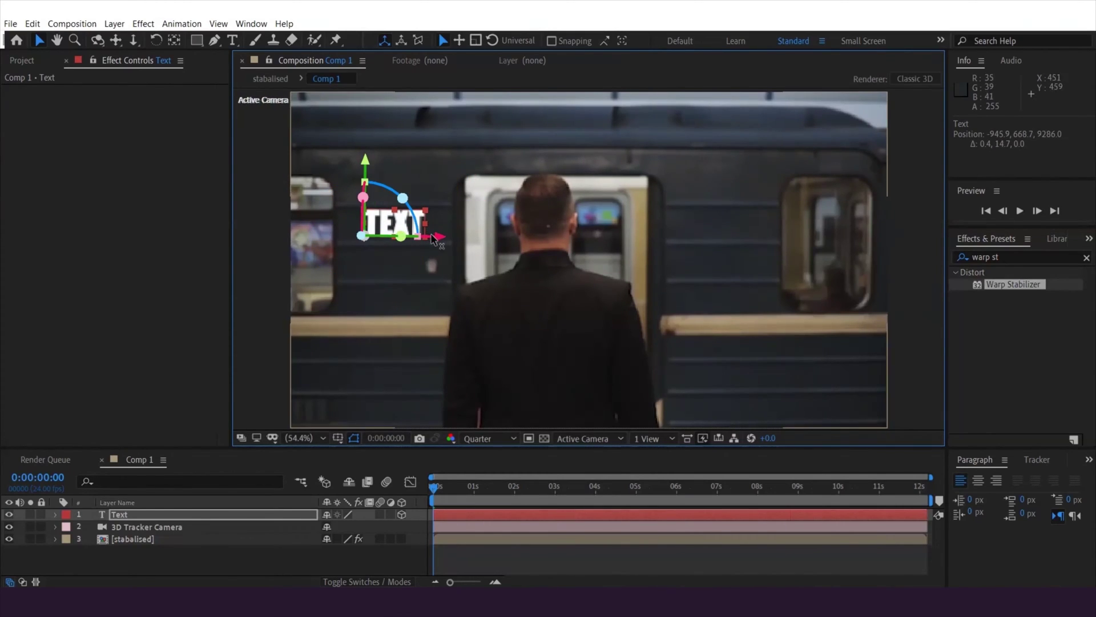
double_click(172, 517)
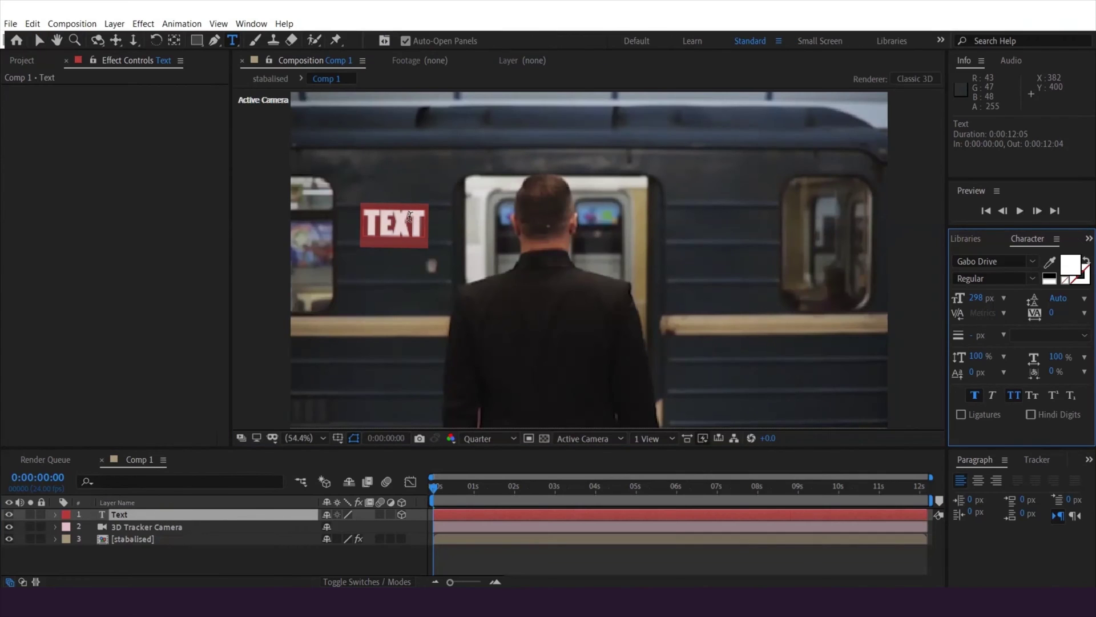
type("EN")
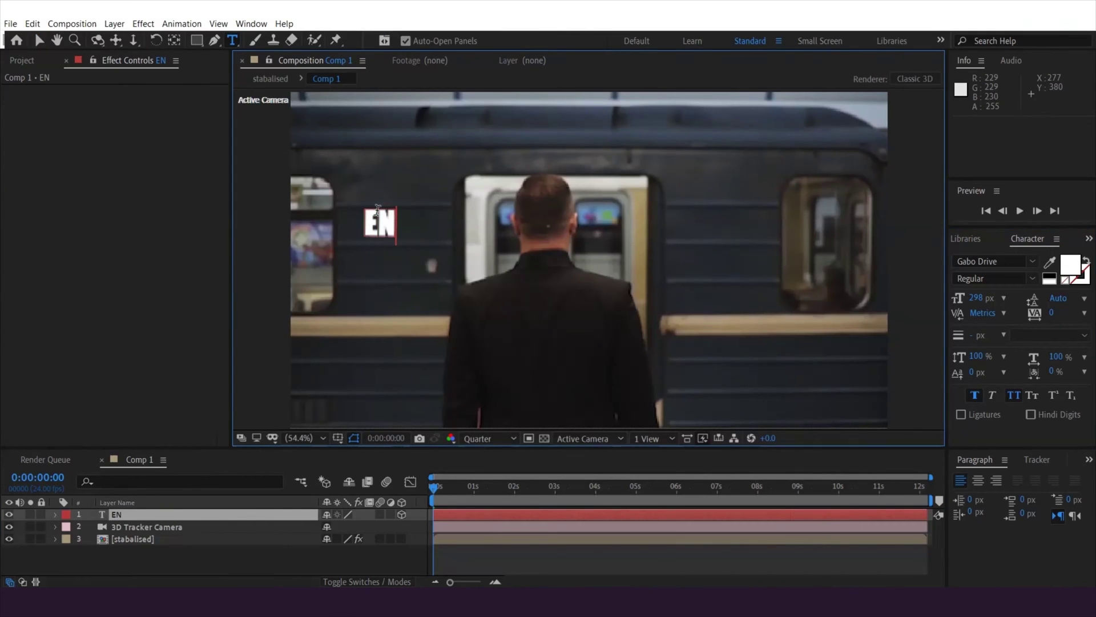
type("TER")
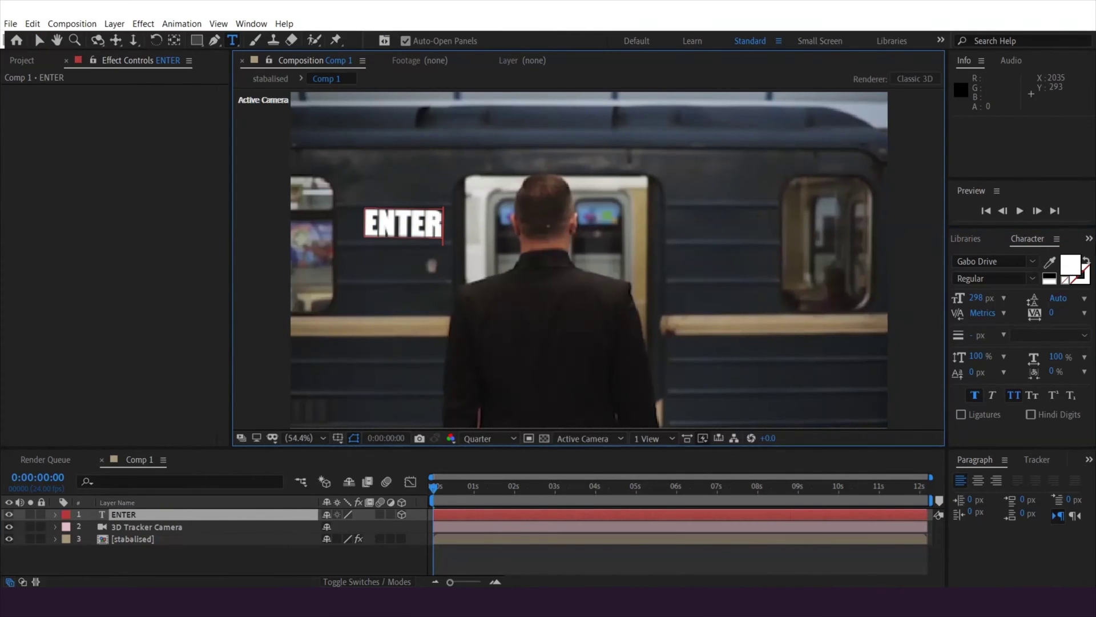
Set the ENTER text to the Gadugi font, shift it further left, and shrink its size.
left_click_drag(436, 233, 316, 219)
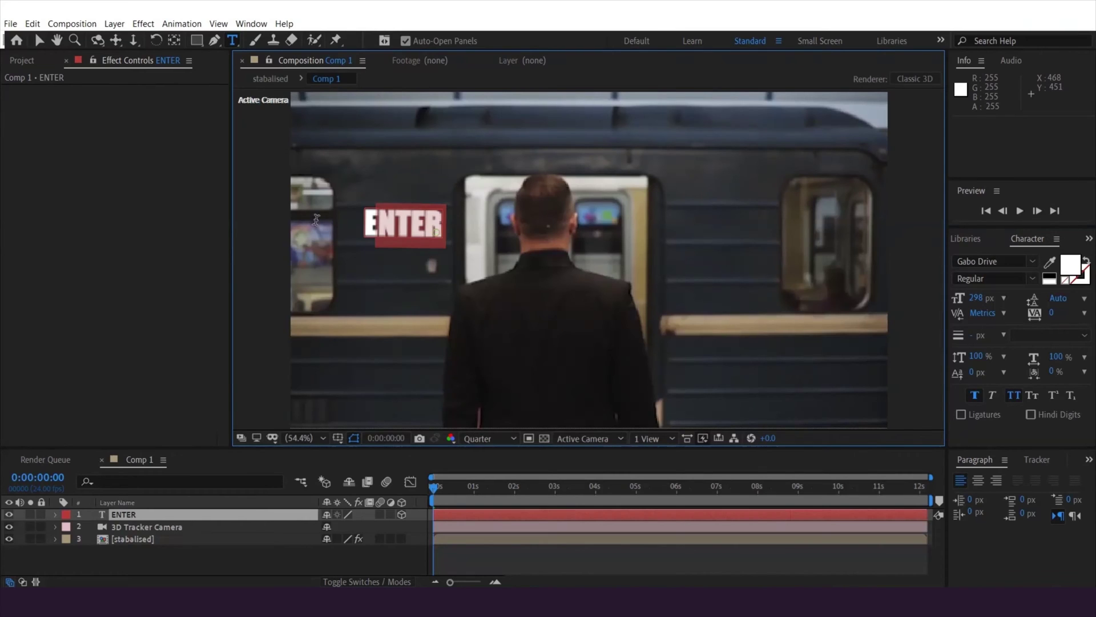
left_click(1032, 264)
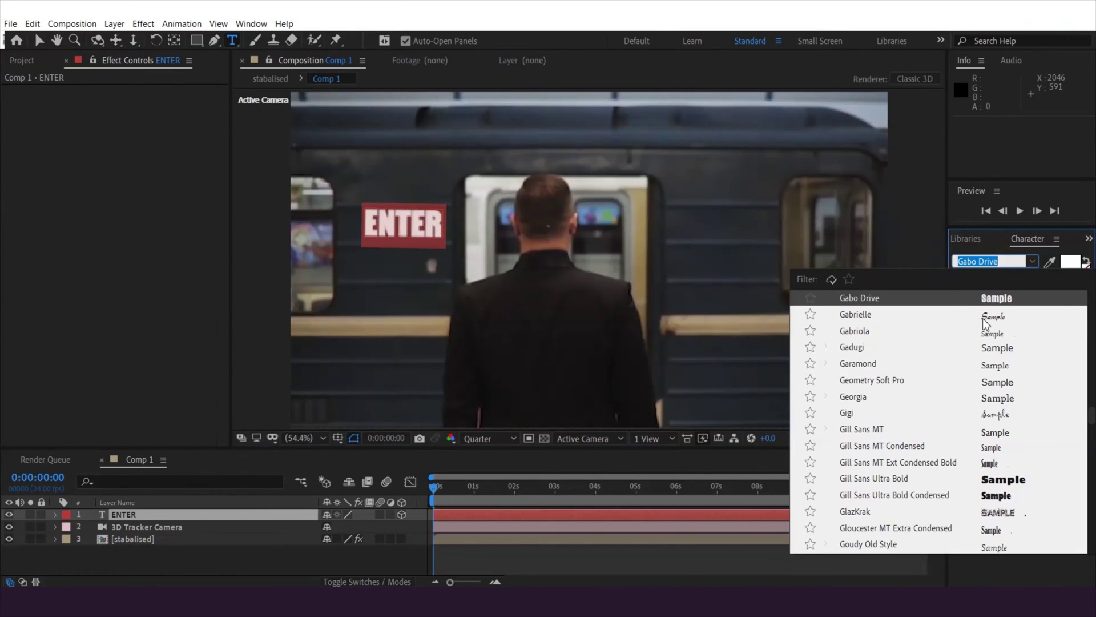
left_click(989, 348)
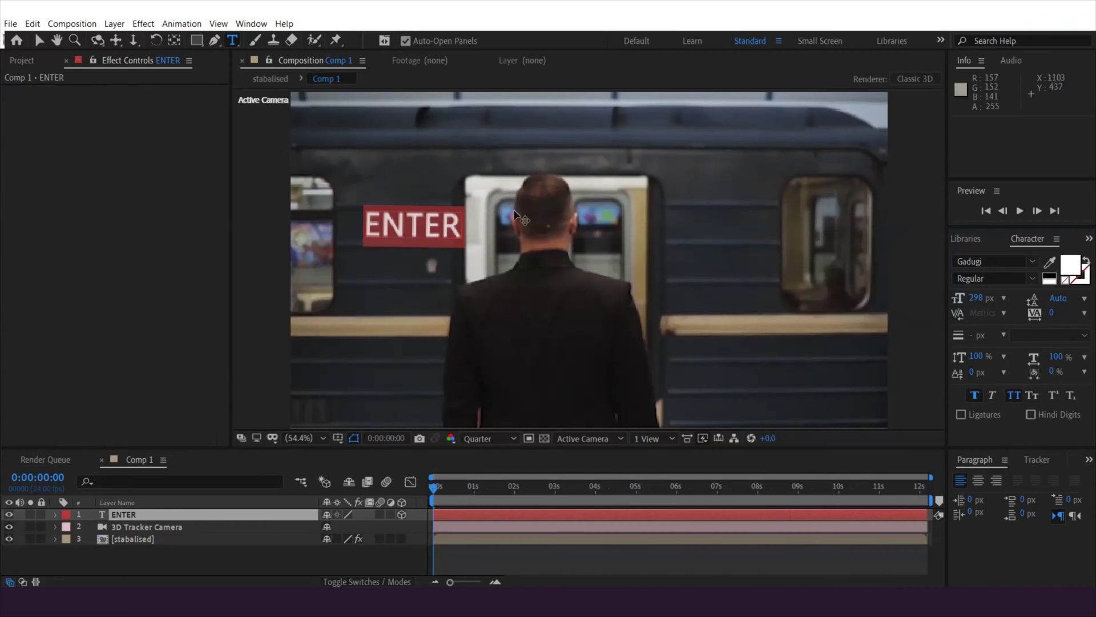
left_click(163, 519)
key("v")
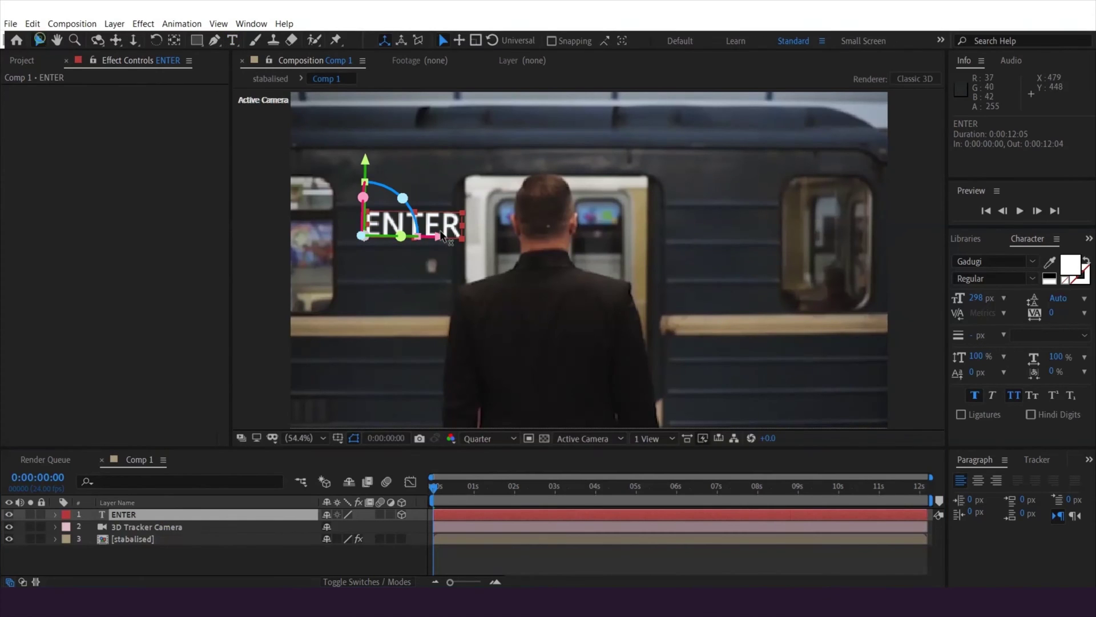
left_click_drag(413, 240, 401, 241)
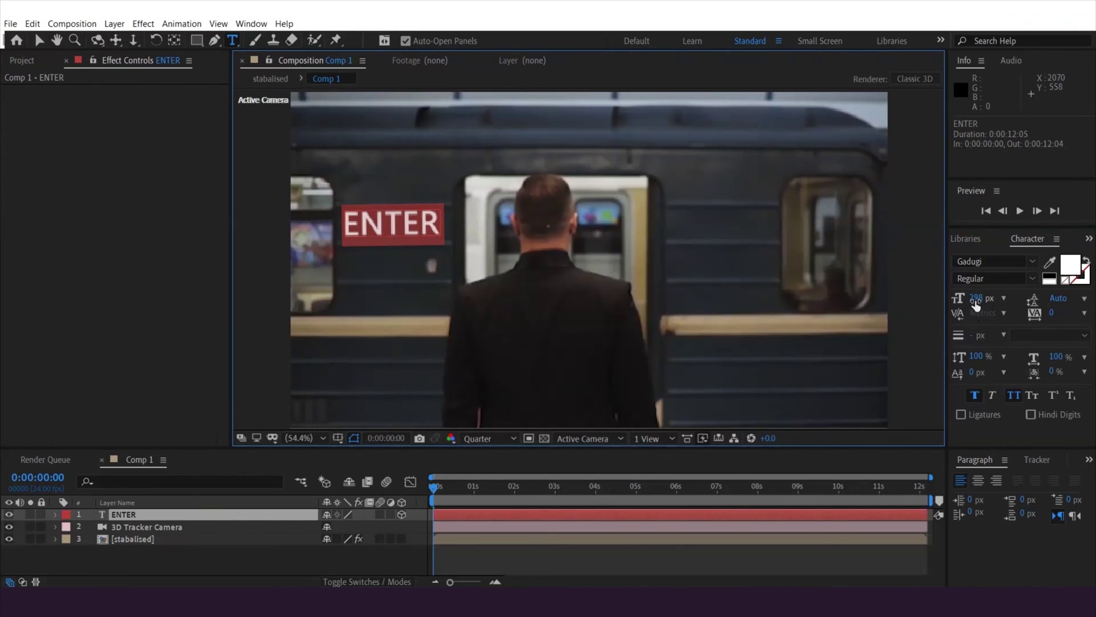
left_click_drag(976, 303, 922, 298)
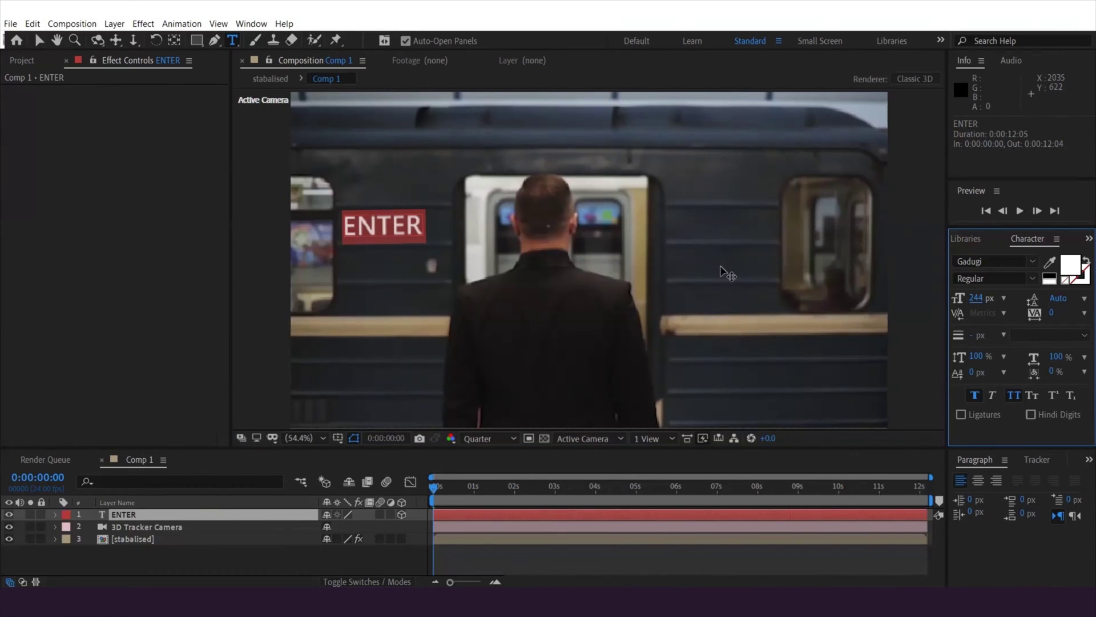
Append '->' after ENTER and preview the composition.
left_click(426, 224)
type("-")
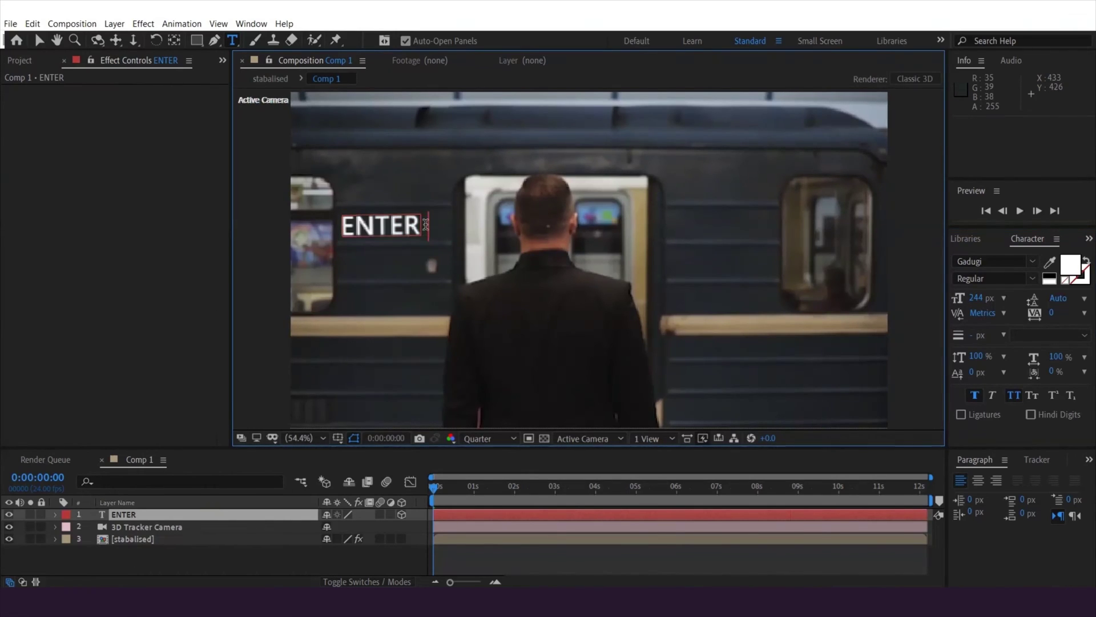
type(">")
left_click(544, 530)
key("space")
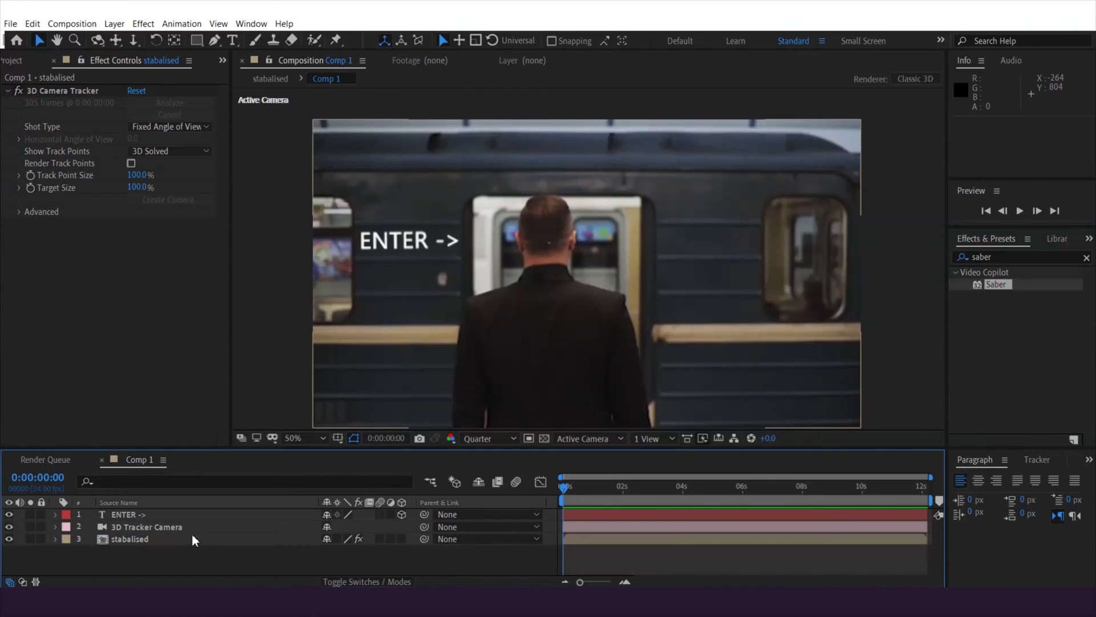
left_click(694, 296)
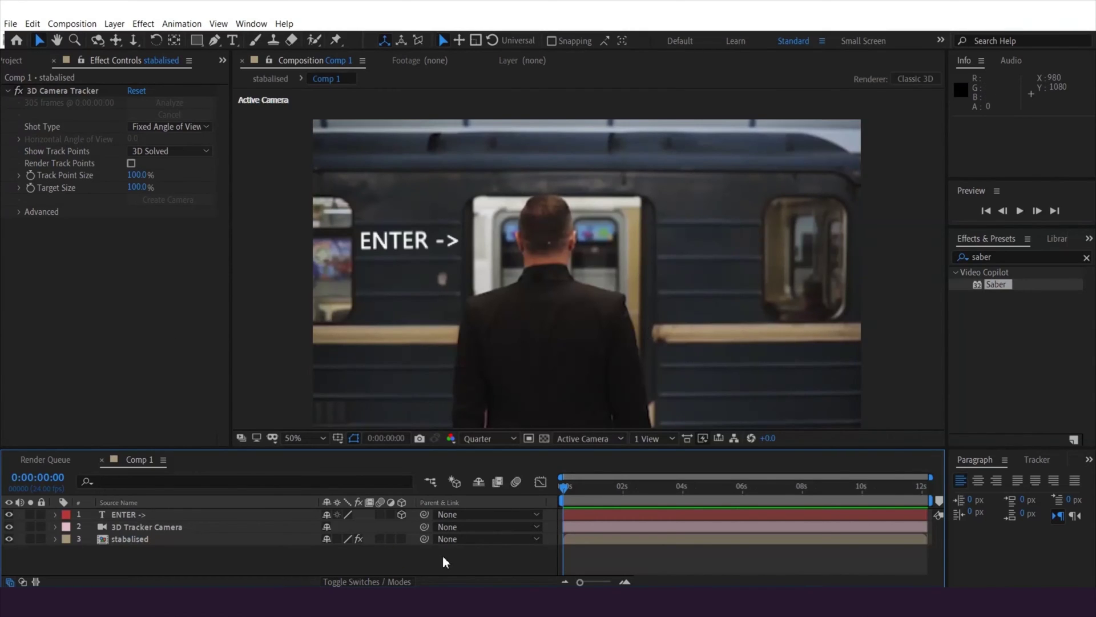
Select four track points on the train panel right of the walker and create a tracked solid.
left_click(1087, 259)
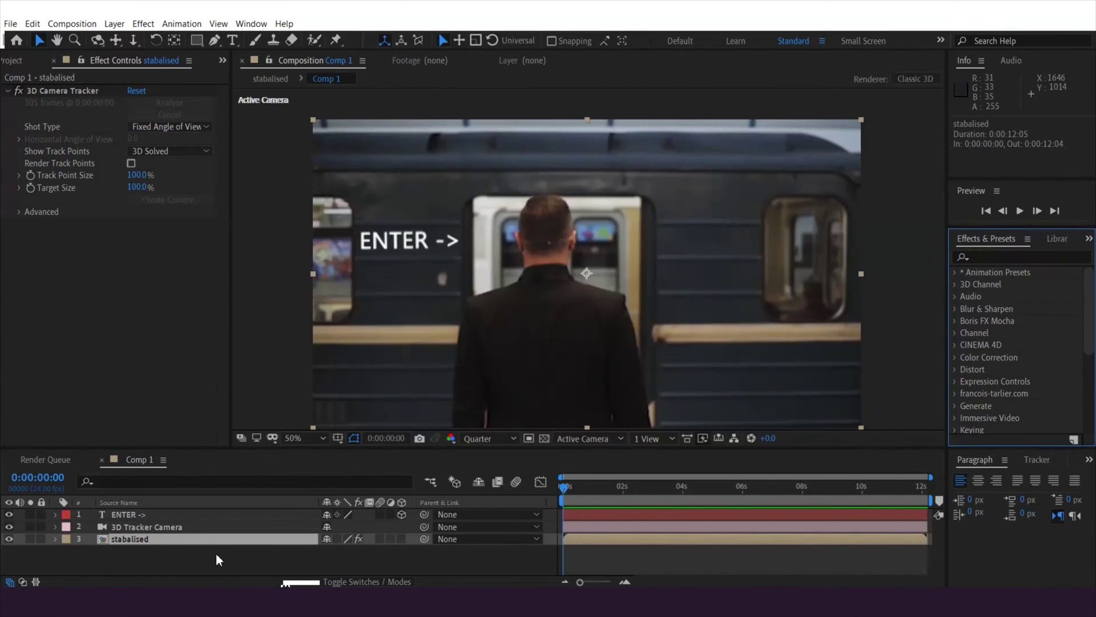
left_click(185, 541)
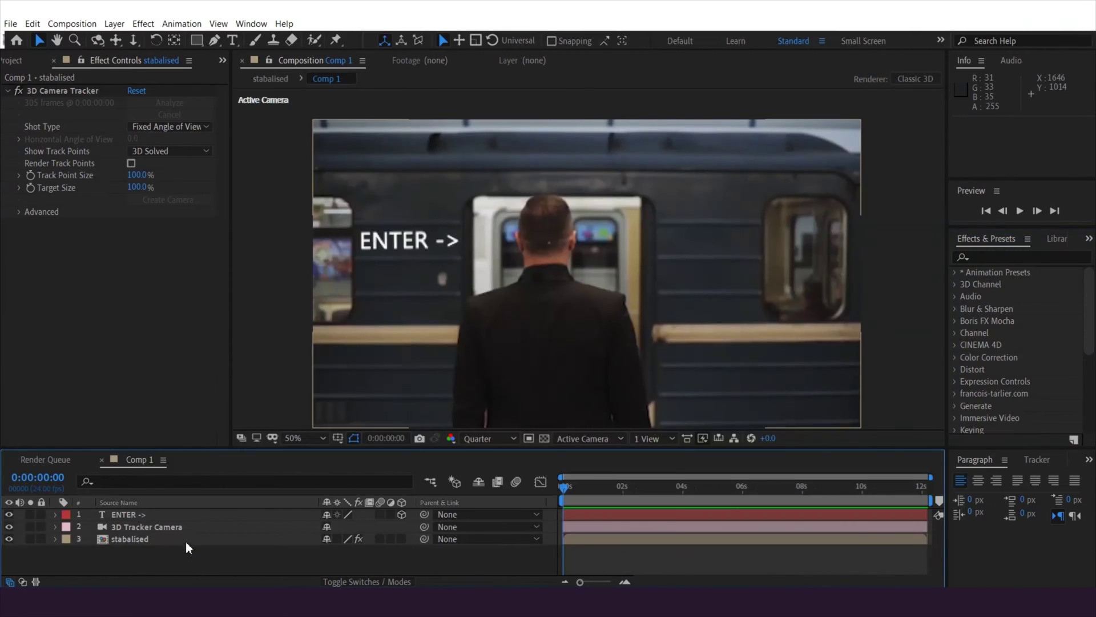
left_click(51, 92)
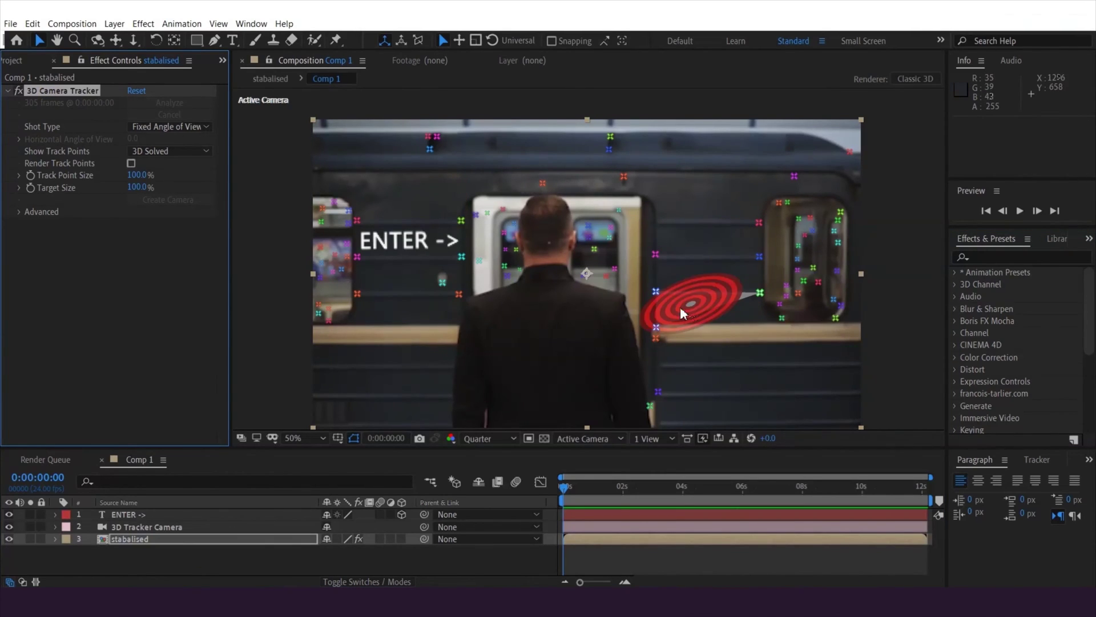
left_click(759, 255)
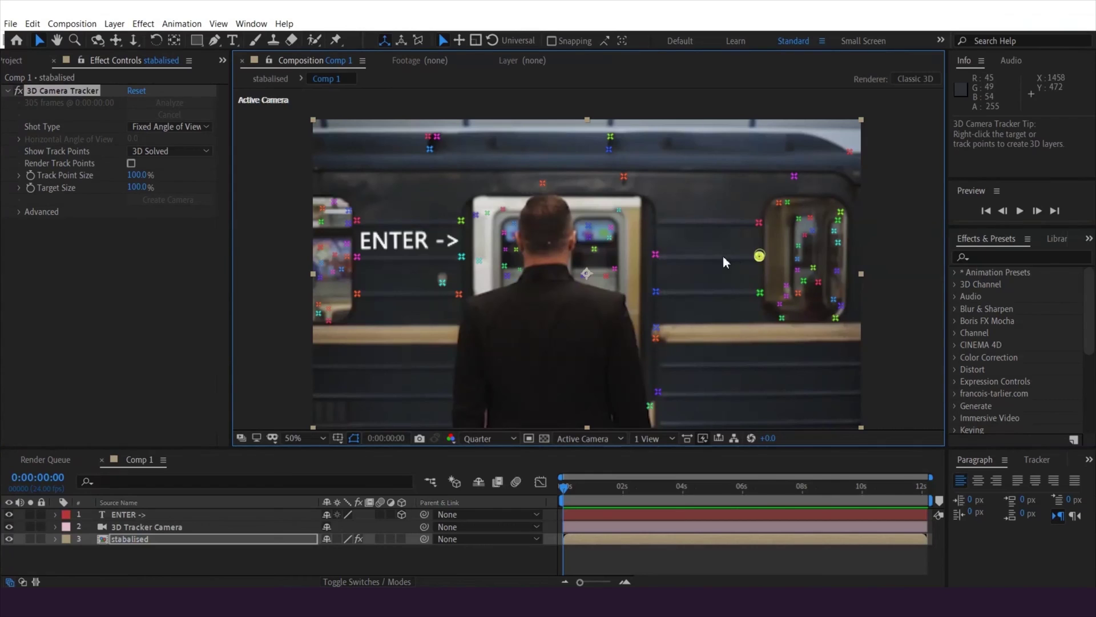
left_click(657, 293, "shift")
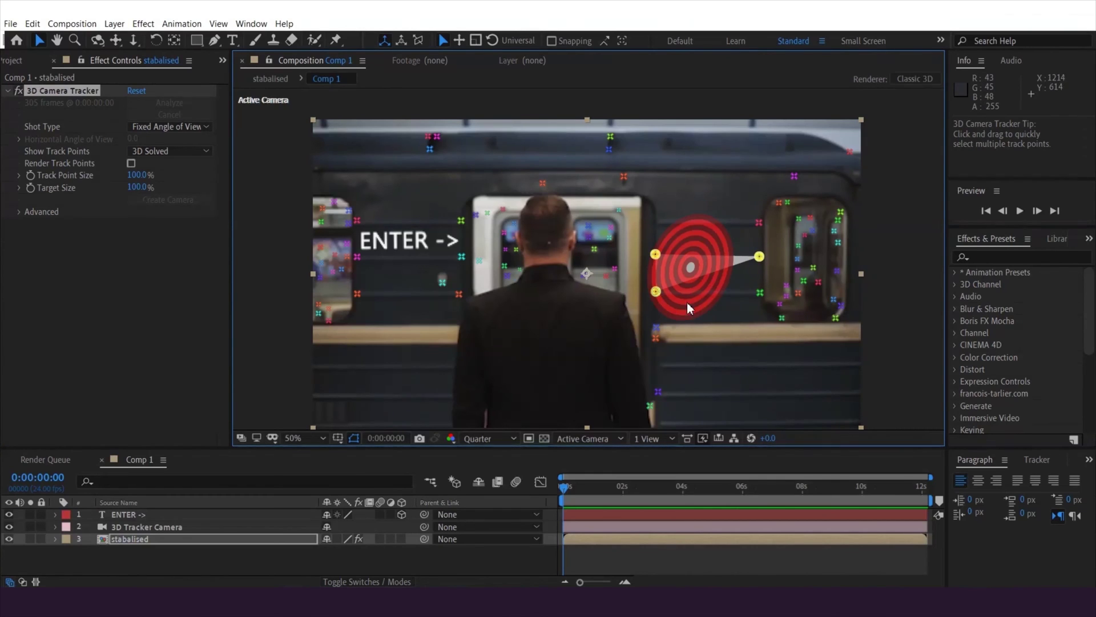
left_click(760, 294, "shift")
right_click(703, 275)
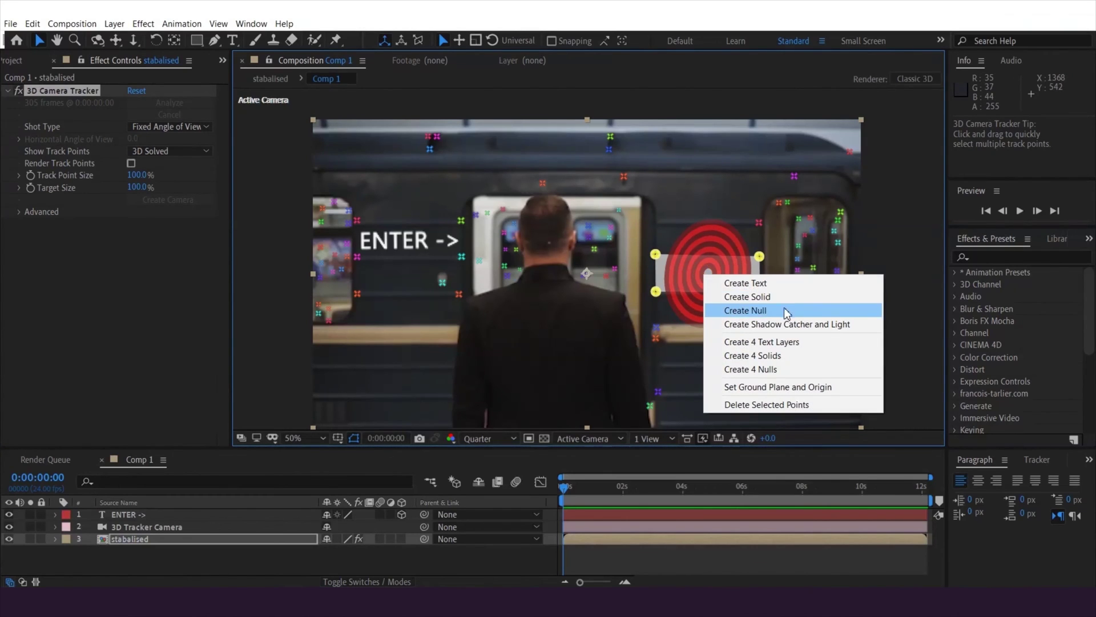
left_click(744, 297)
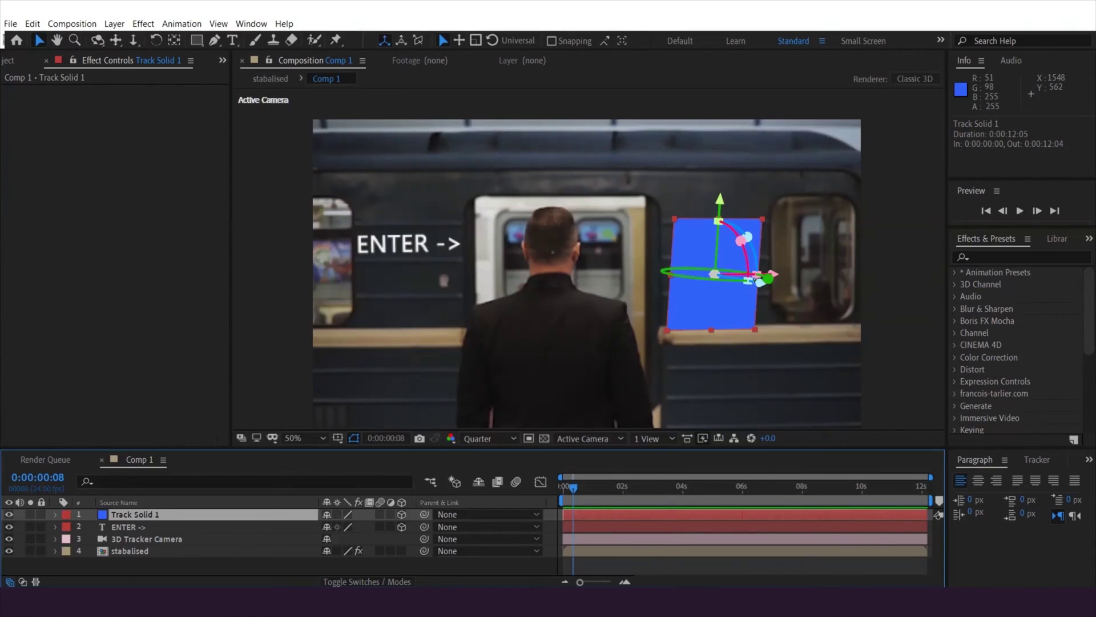
Draw a rectangular mask on the blue Track Solid 1 layer.
left_click_drag(746, 241, 781, 232)
left_click(130, 512)
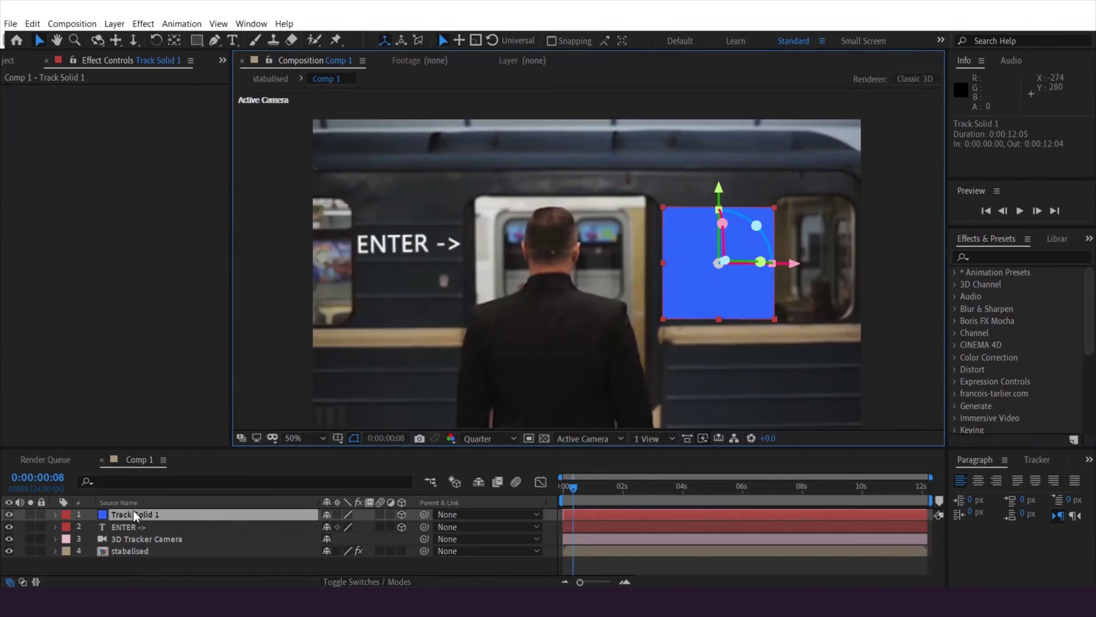
left_click(196, 39)
scroll(780, 281, "up", 2)
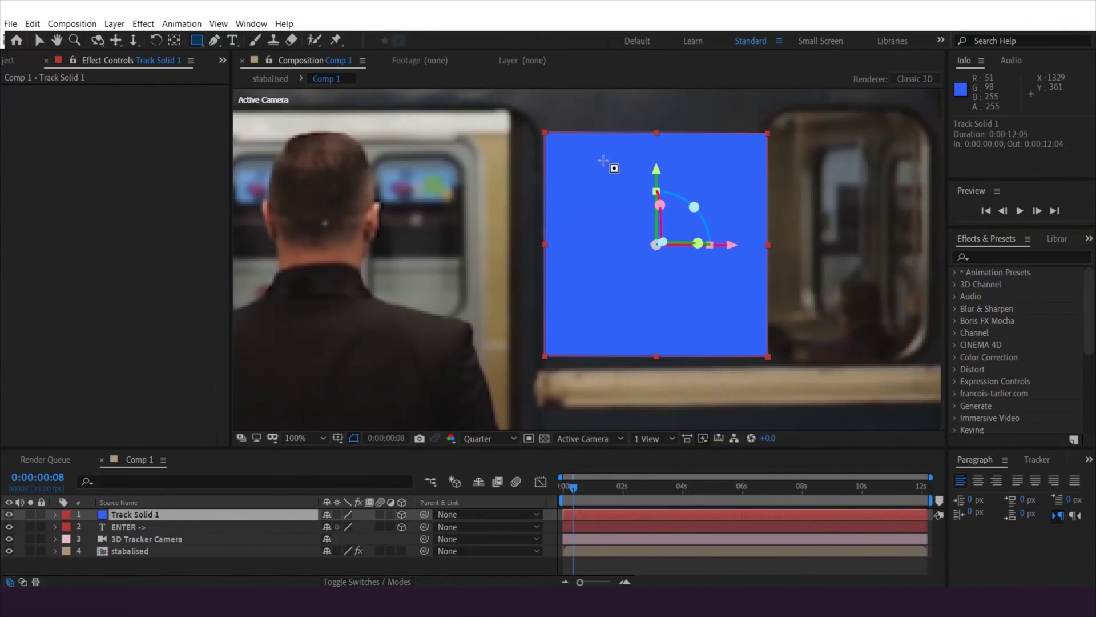
mouse_move(557, 150)
left_mouse_down()
mouse_move(729, 299)
mouse_move(748, 297)
left_mouse_up()
Search 'sab' and apply the Saber effect to Track Solid 1.
left_click(983, 256)
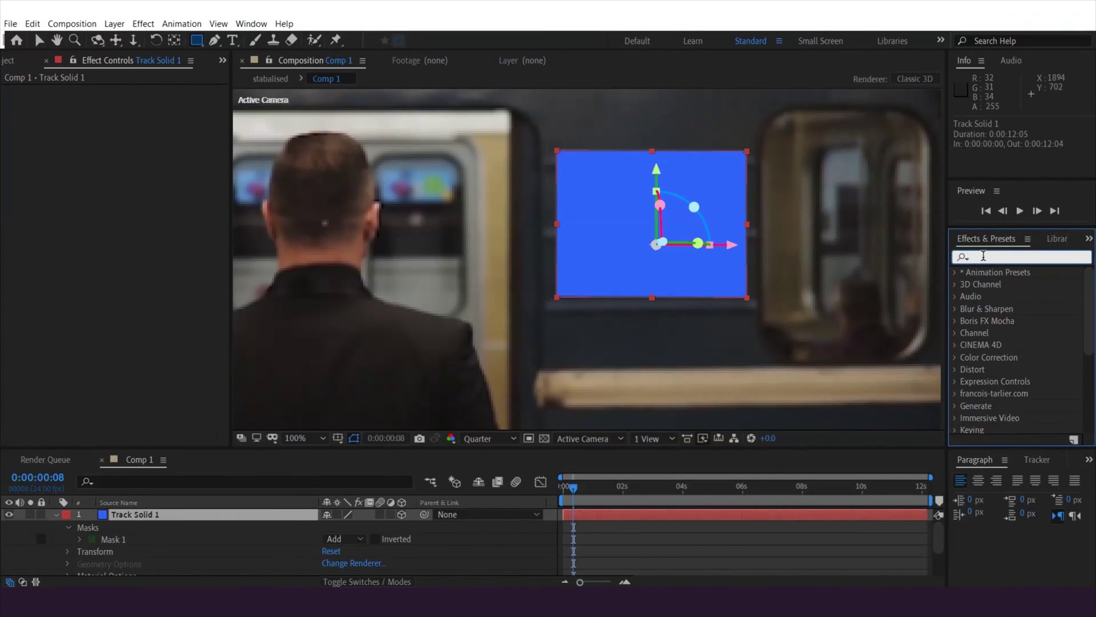
type("saber")
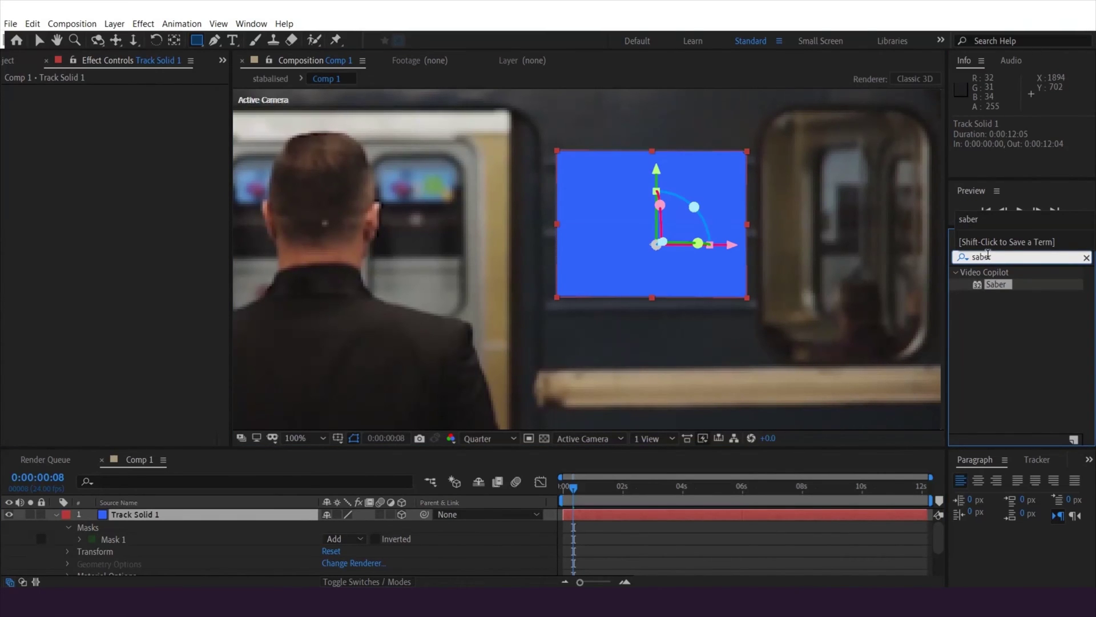
left_click_drag(1000, 290, 138, 519)
Set Saber's Core Type to Layer Masks and reduce its Glow Spread.
left_click(143, 517)
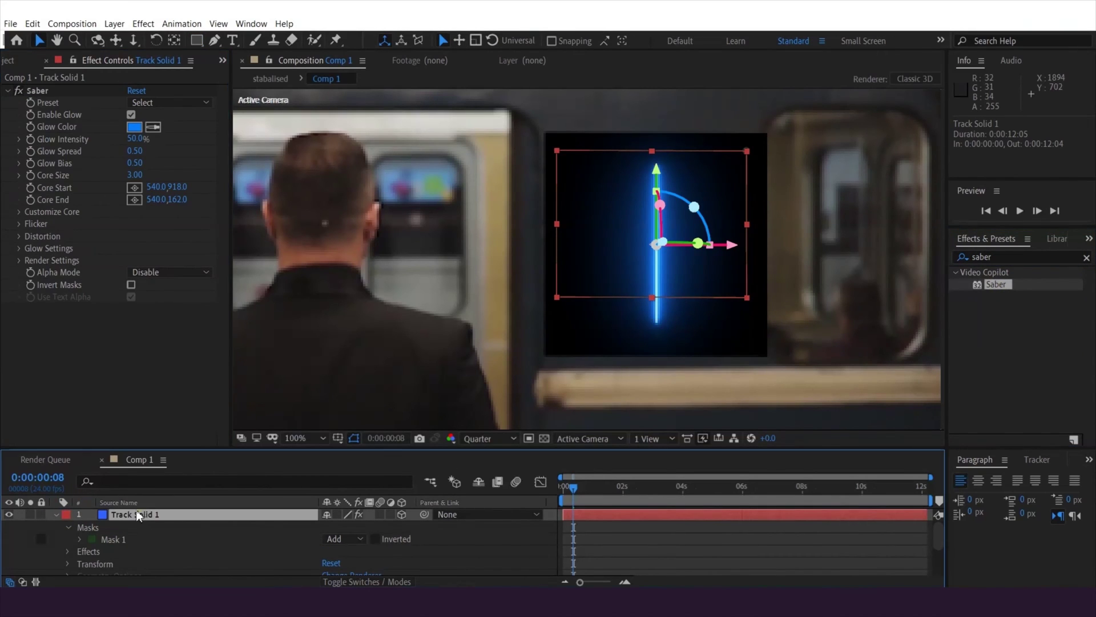
left_click(18, 211)
left_click(155, 226)
left_click(173, 251)
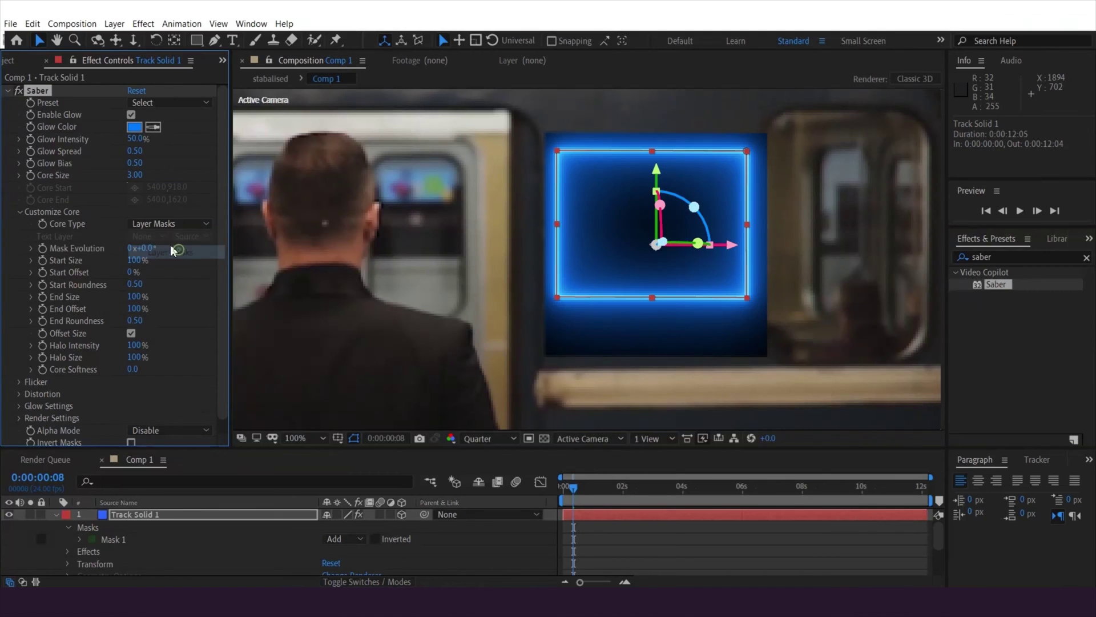
left_click(20, 211)
left_click_drag(135, 151, 145, 151)
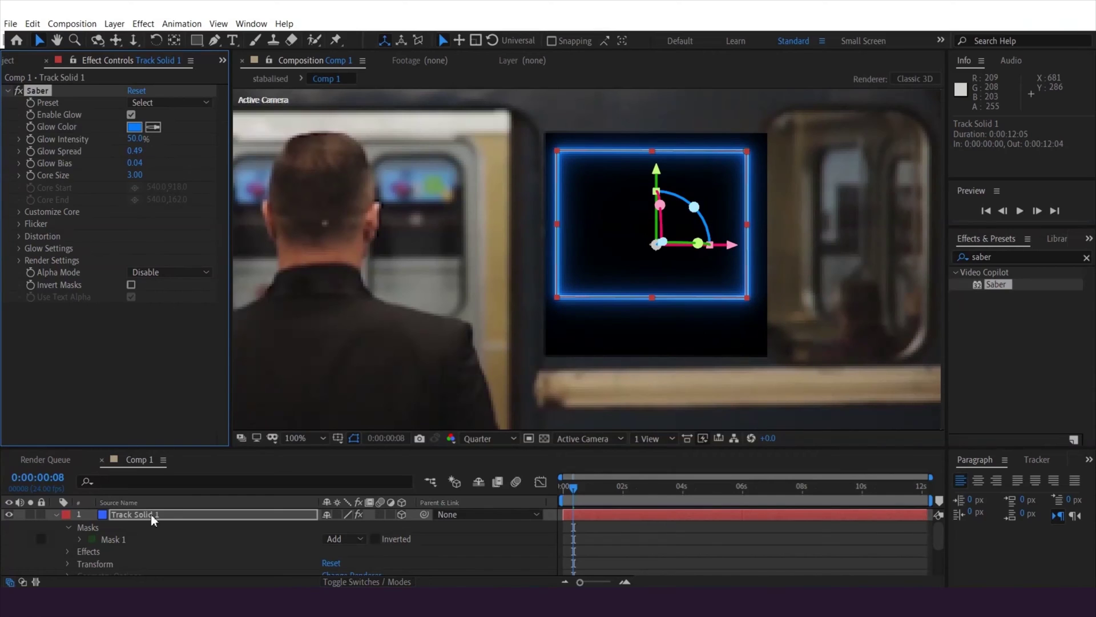
Keyframe Saber's Start Size between frames 3 and 18 so the outline draws on, then preview.
left_click_drag(573, 487, 569, 489)
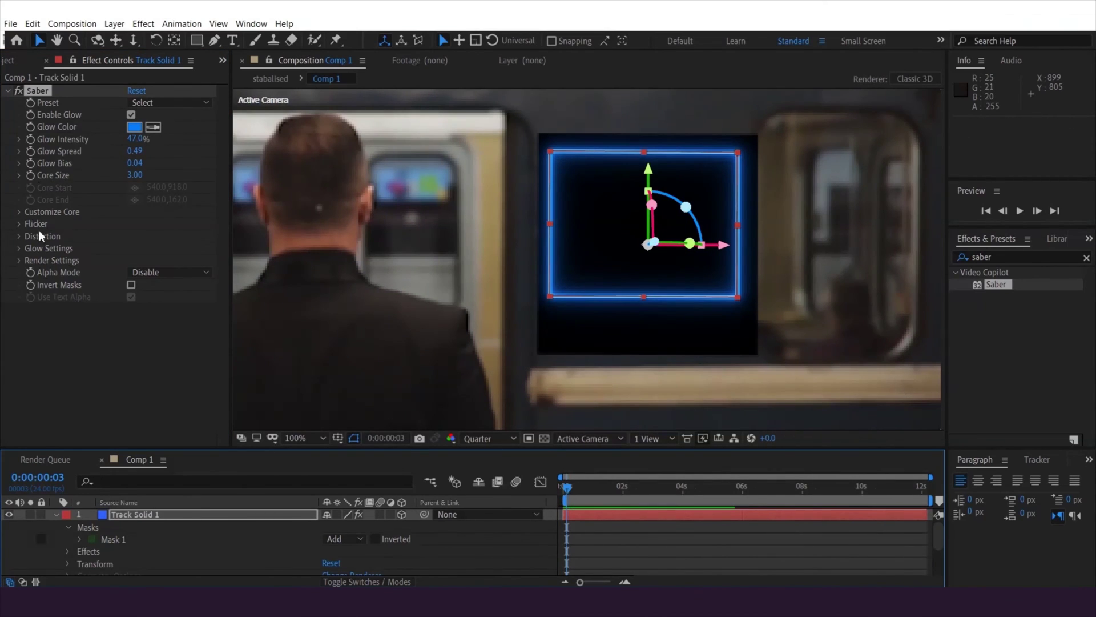
left_click(19, 211)
left_click_drag(567, 487, 587, 492)
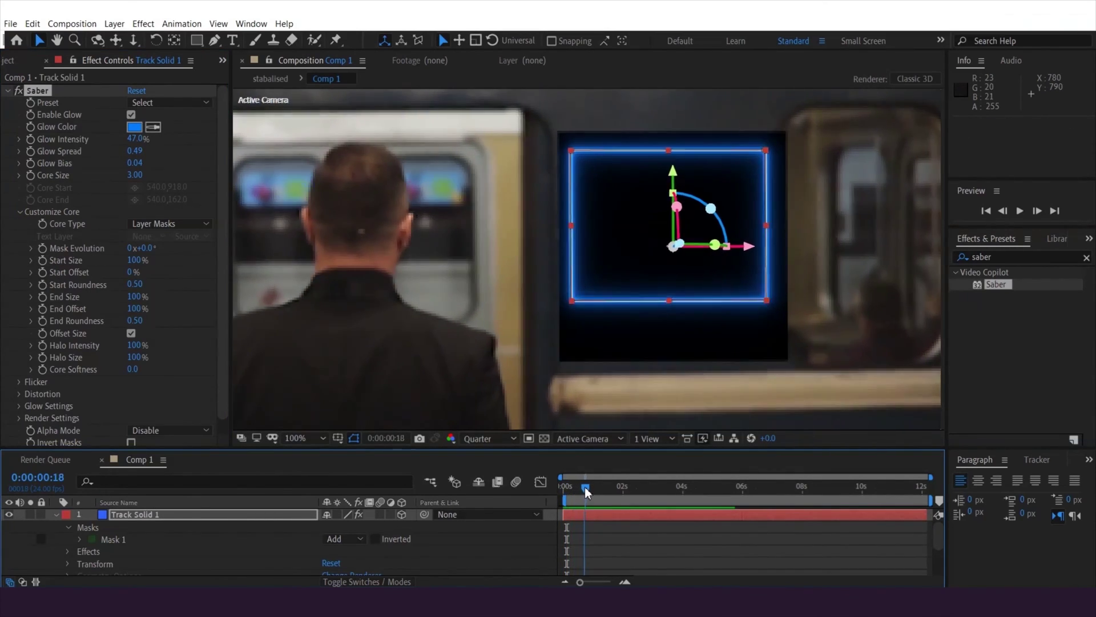
left_click(43, 260)
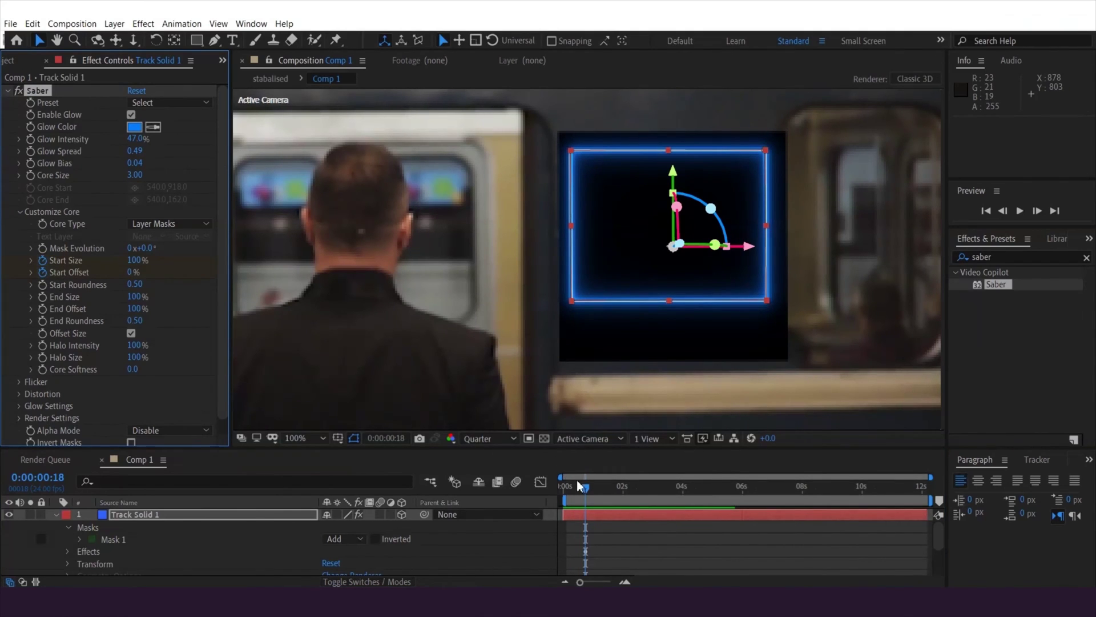
left_click_drag(588, 493, 571, 493)
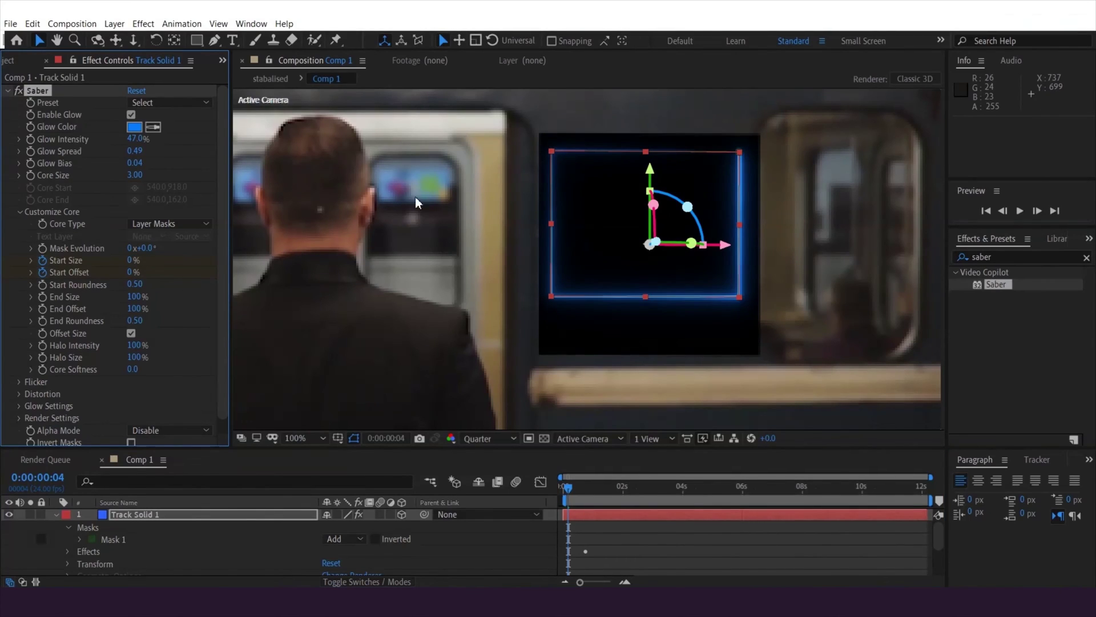
key("space")
left_click(122, 515)
Set Track Solid 1's blending mode to Screen and preview the animated saber outline.
right_click(122, 515)
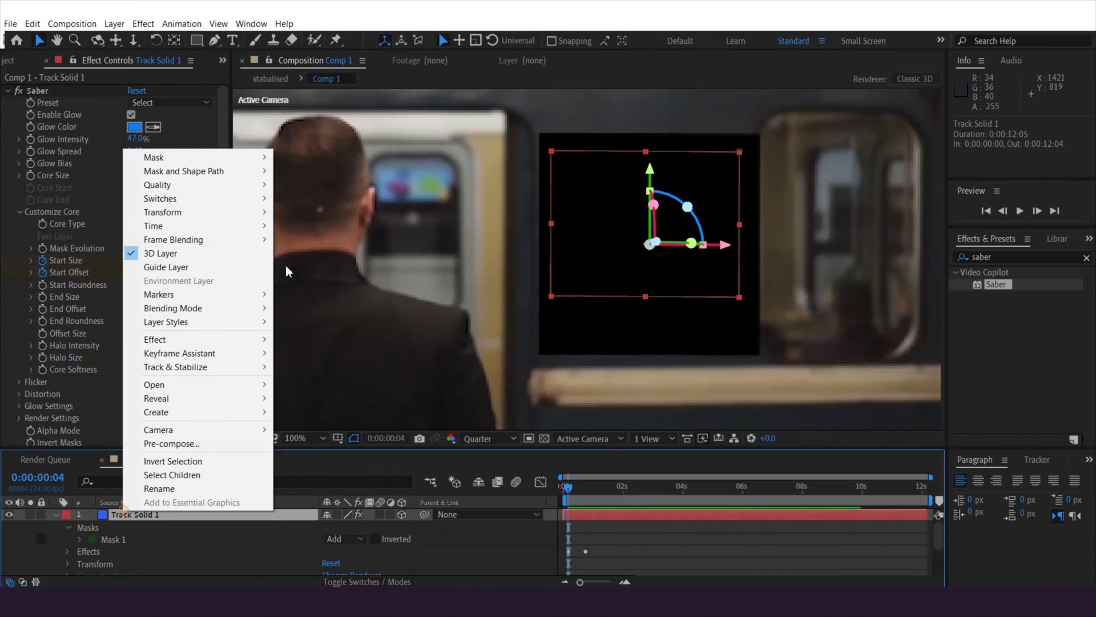
mouse_move(221, 239)
mouse_move(210, 308)
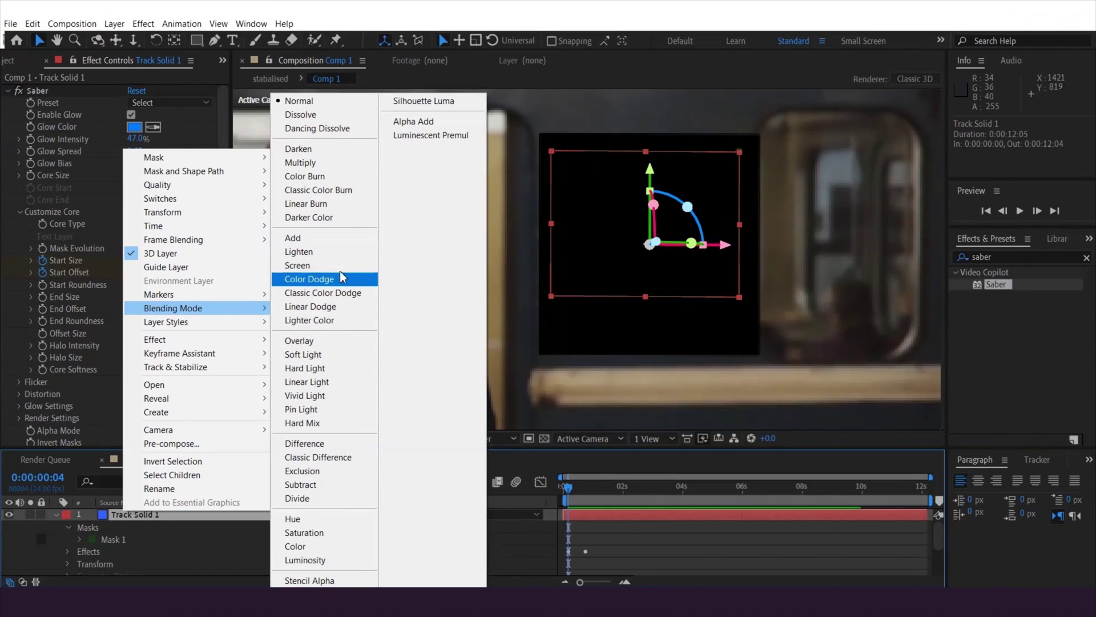
left_click(317, 266)
key("space")
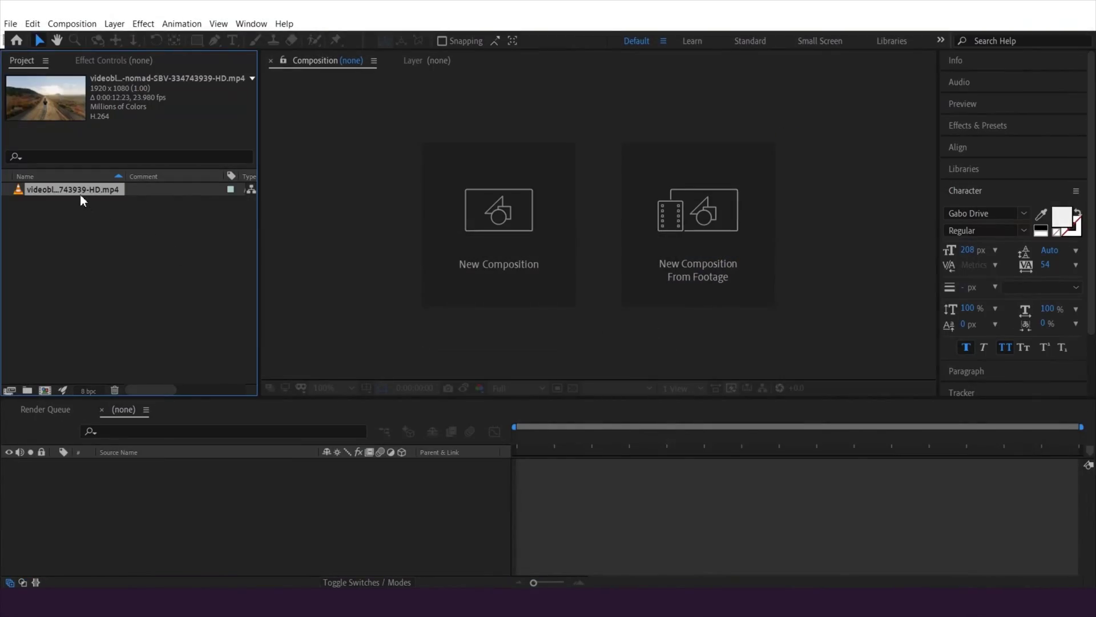
Make a new composition from the drone footage and run Track Camera on it.
left_click_drag(189, 378, 45, 390)
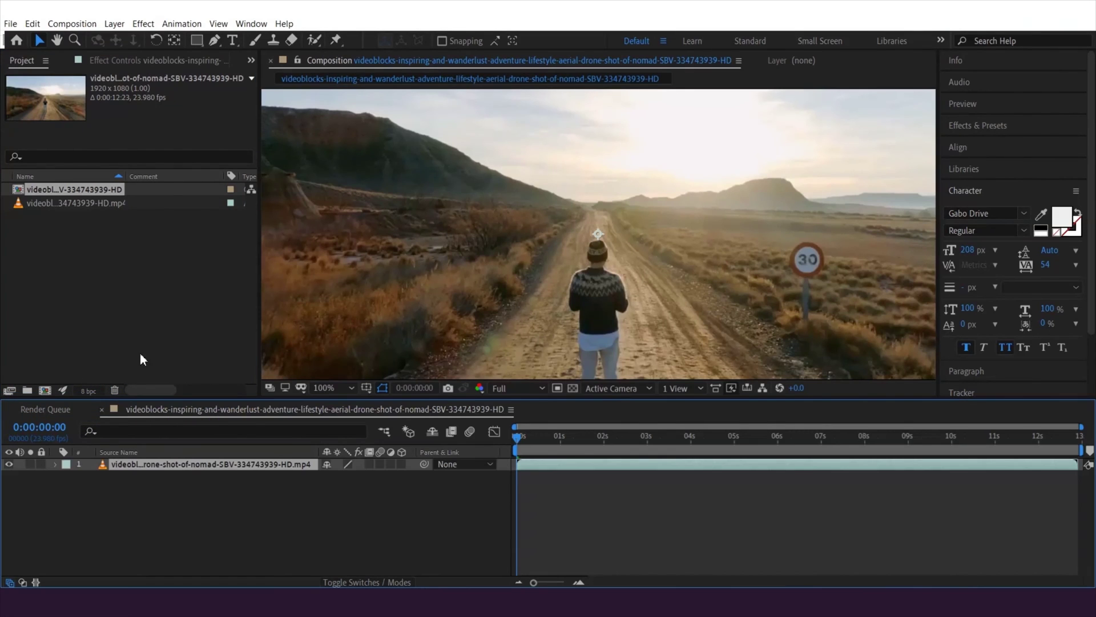
right_click(158, 466)
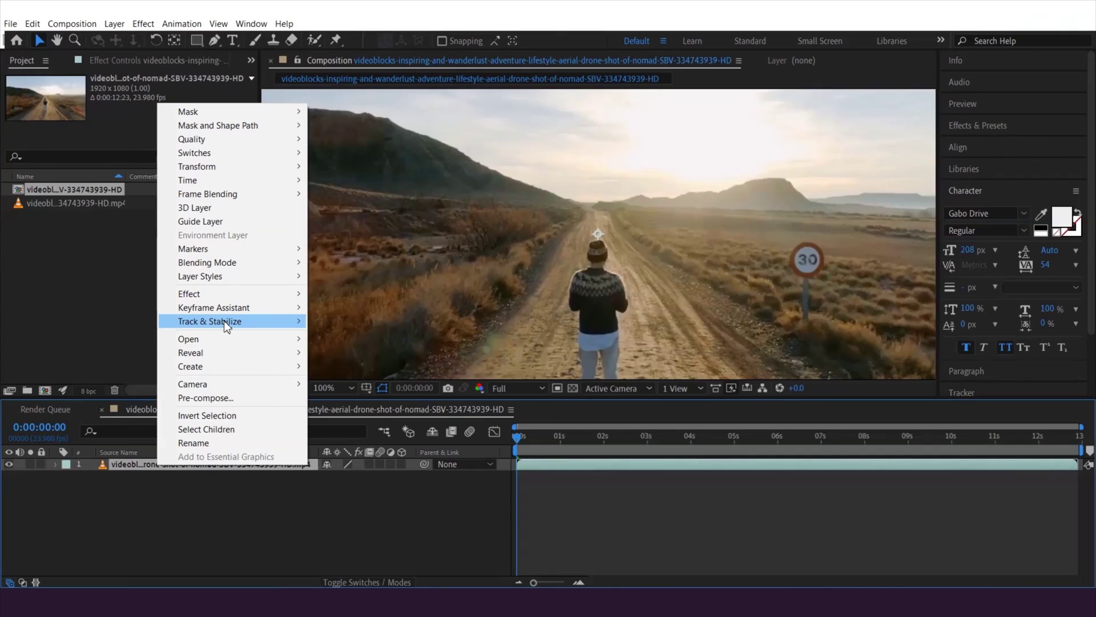
mouse_move(224, 321)
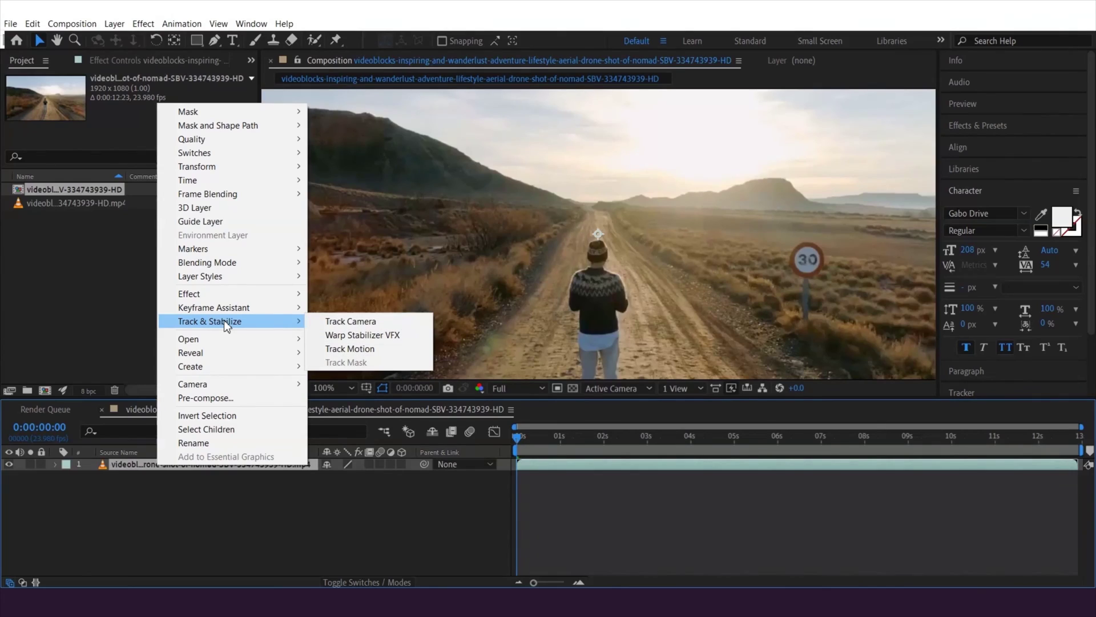
left_click(353, 319)
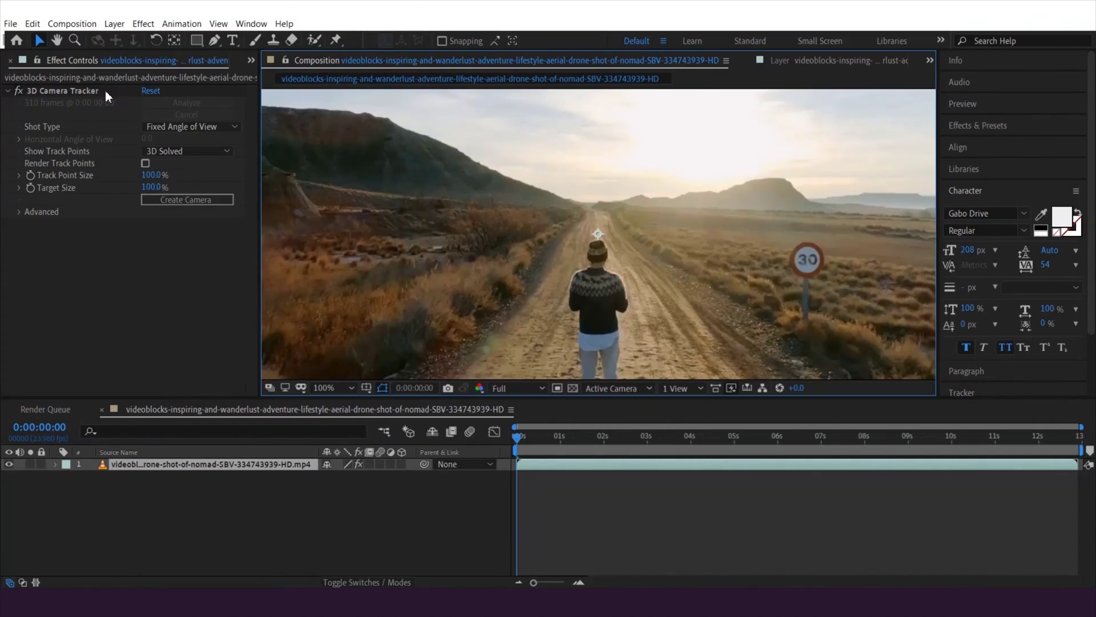
Create a tracked text layer and camera from a chosen track point.
left_click(85, 90)
right_click(600, 250)
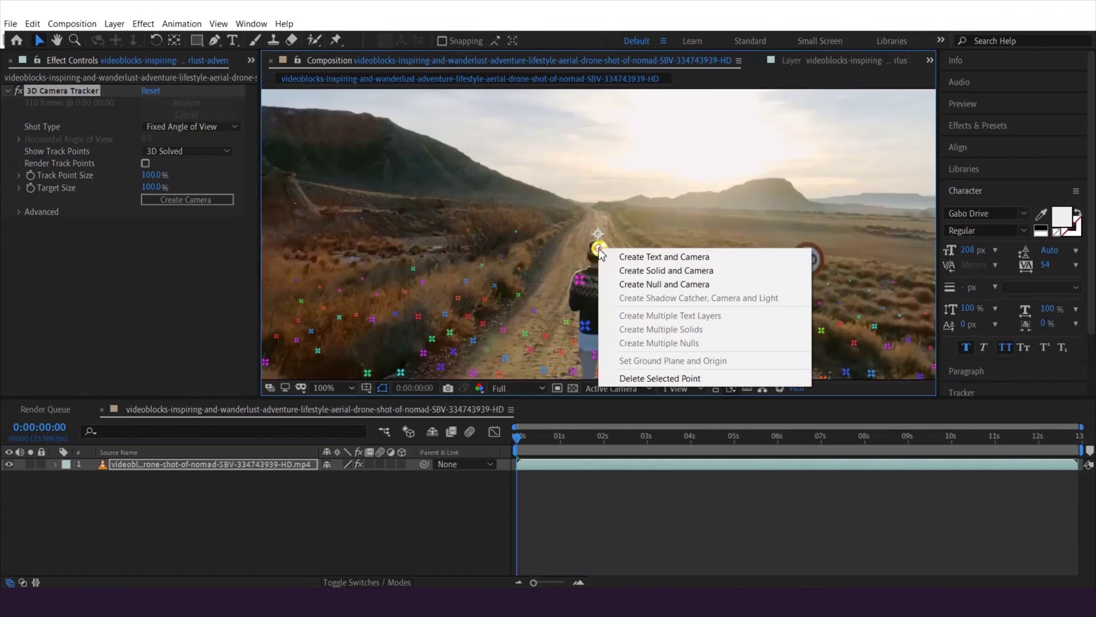
left_click(628, 258)
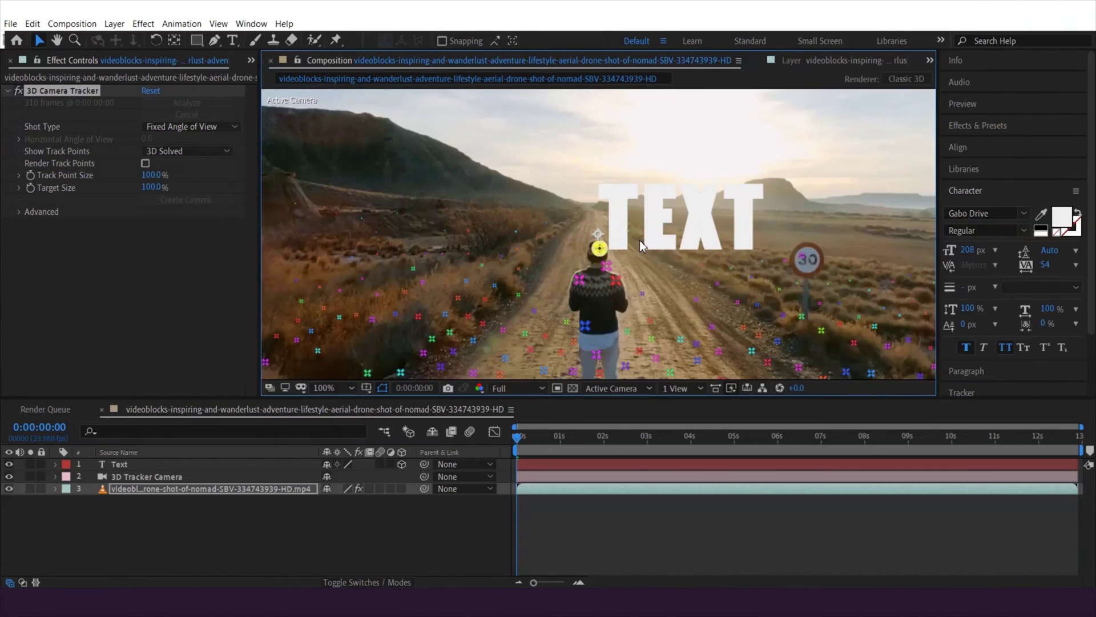
Change the tracked text to 'Sri Lanka' and move it left above the road.
double_click(118, 466)
type("Sri Lanka")
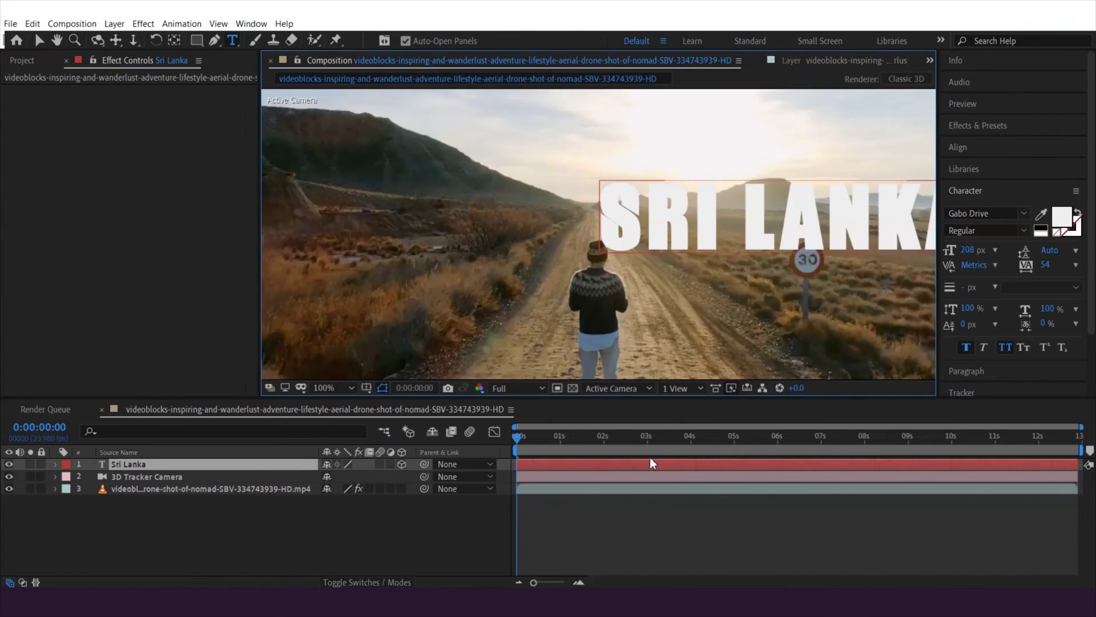
left_click(34, 39)
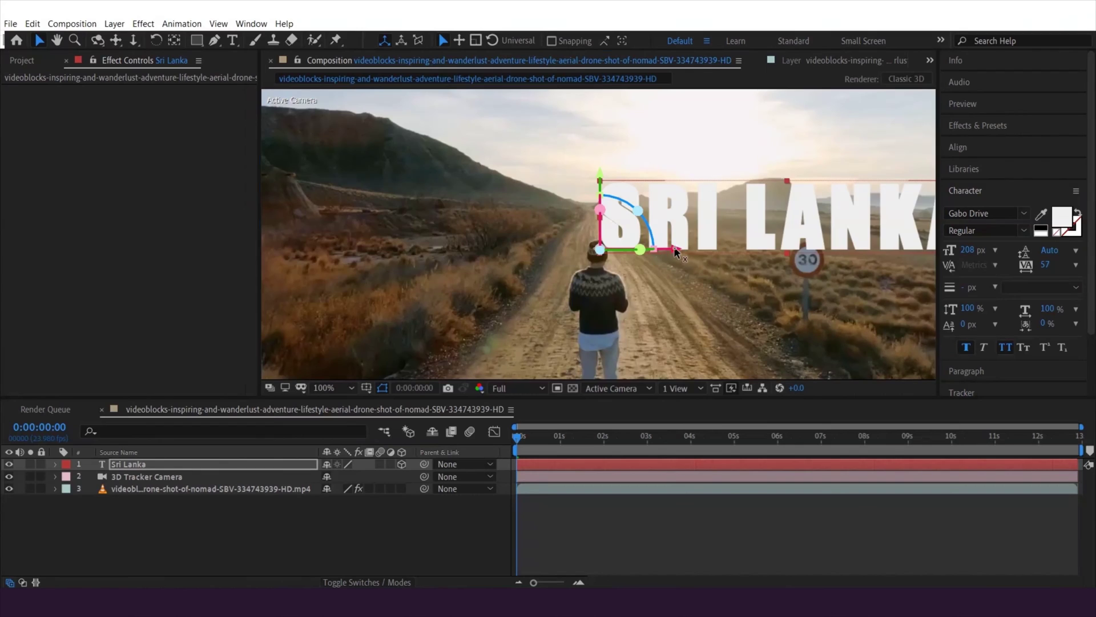
left_click_drag(675, 250, 486, 237)
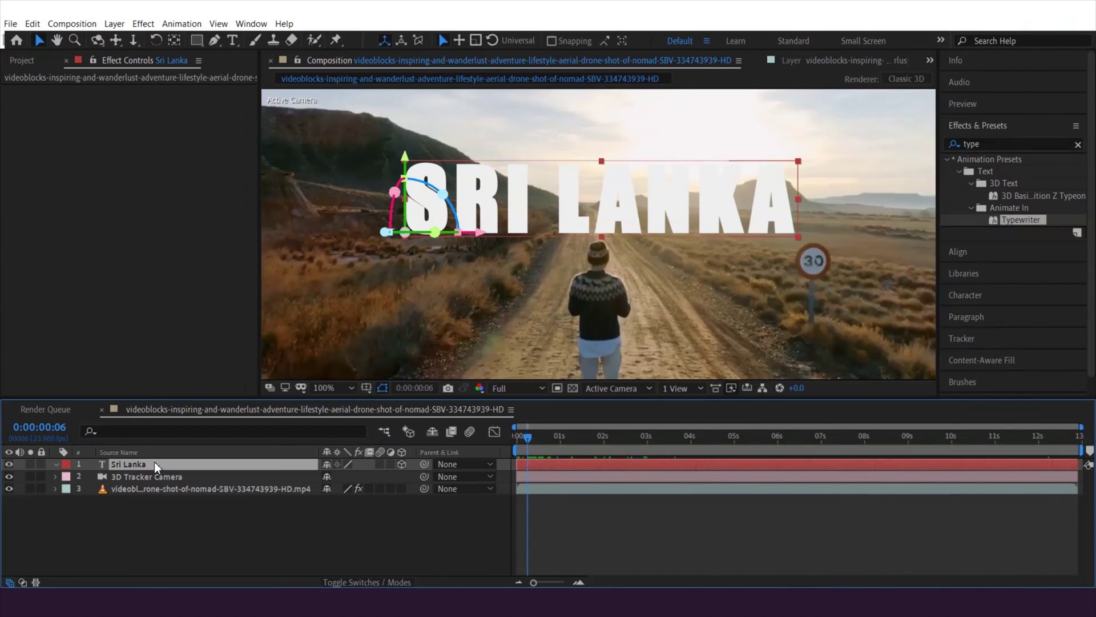
Duplicate the Sri Lanka layer and offset the black copy to form a shadowed edge.
key("ctrl+d")
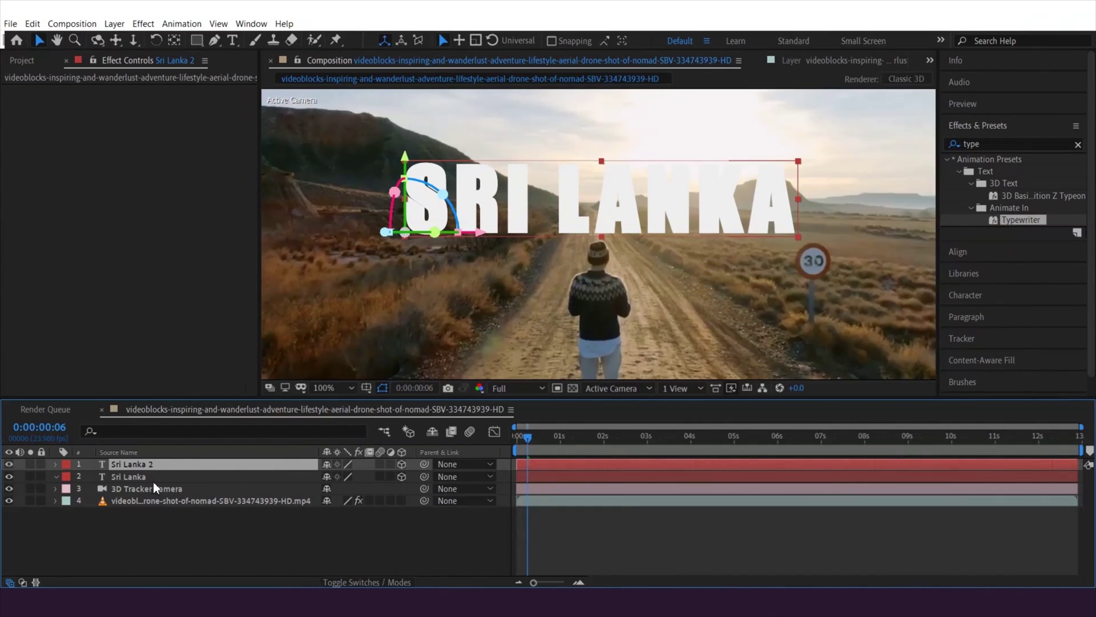
left_click(155, 478)
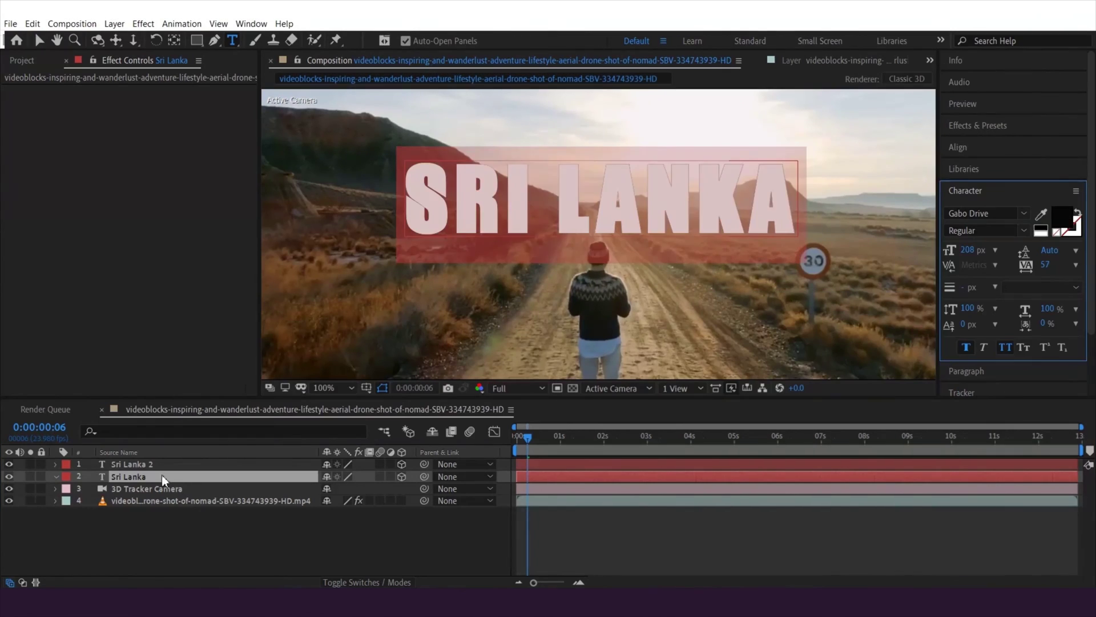
left_click_drag(475, 252, 478, 251)
left_click_drag(408, 162, 408, 162)
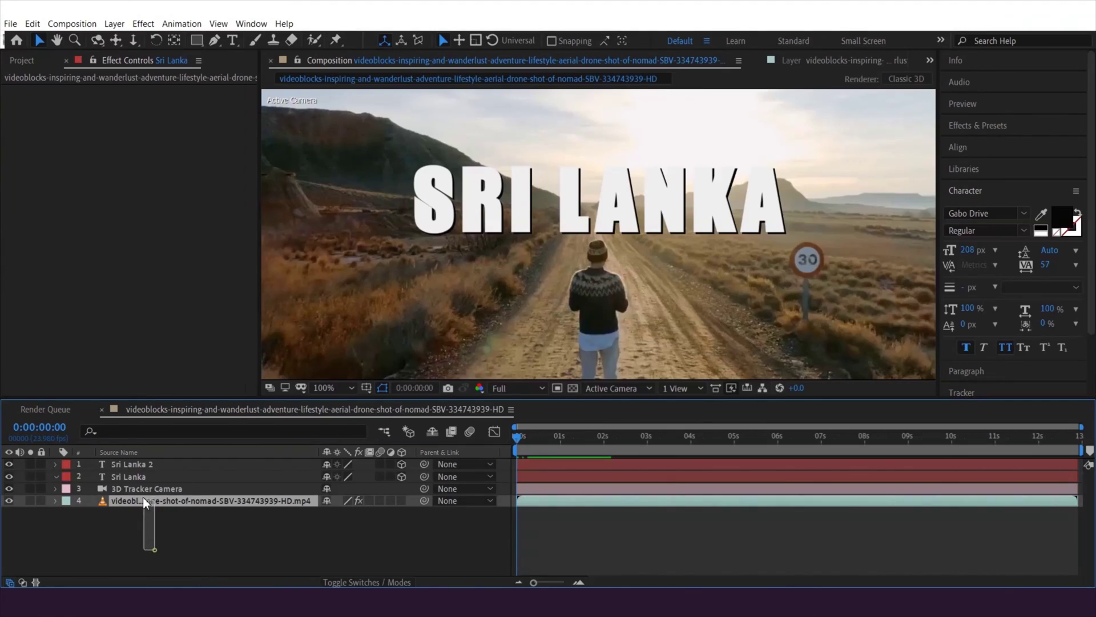
Pre-compose the four selected layers into a composition named 'tracket text'.
left_click(139, 468, "shift")
right_click(140, 463)
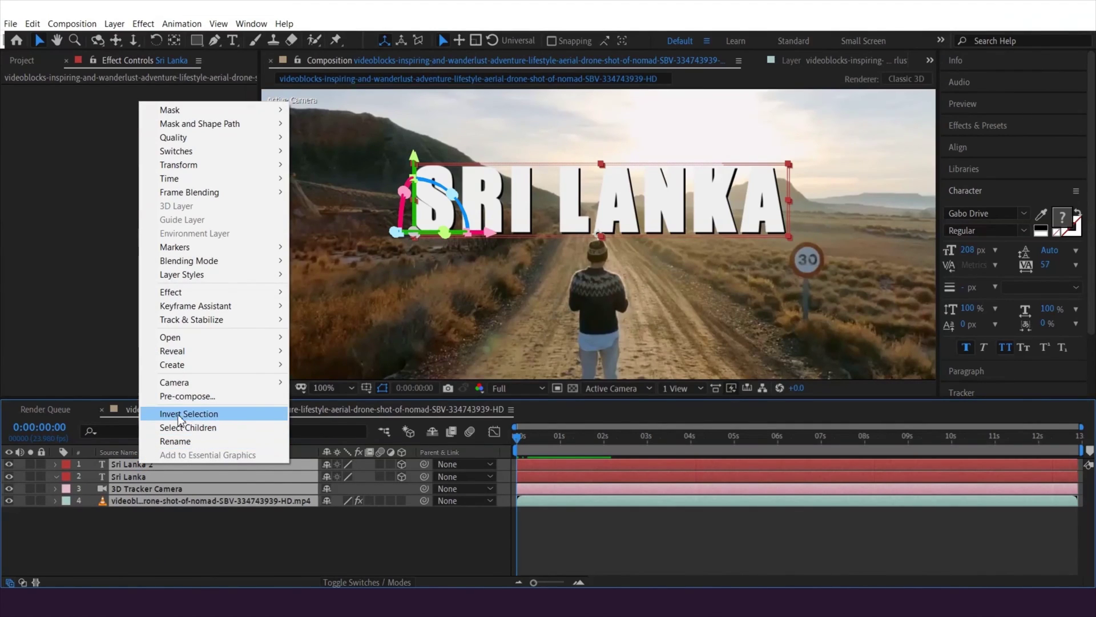
left_click(193, 396)
type("tracket text")
left_click(574, 397)
Time-reverse the 'tracket text' layer so it plays backwards.
right_click(228, 469)
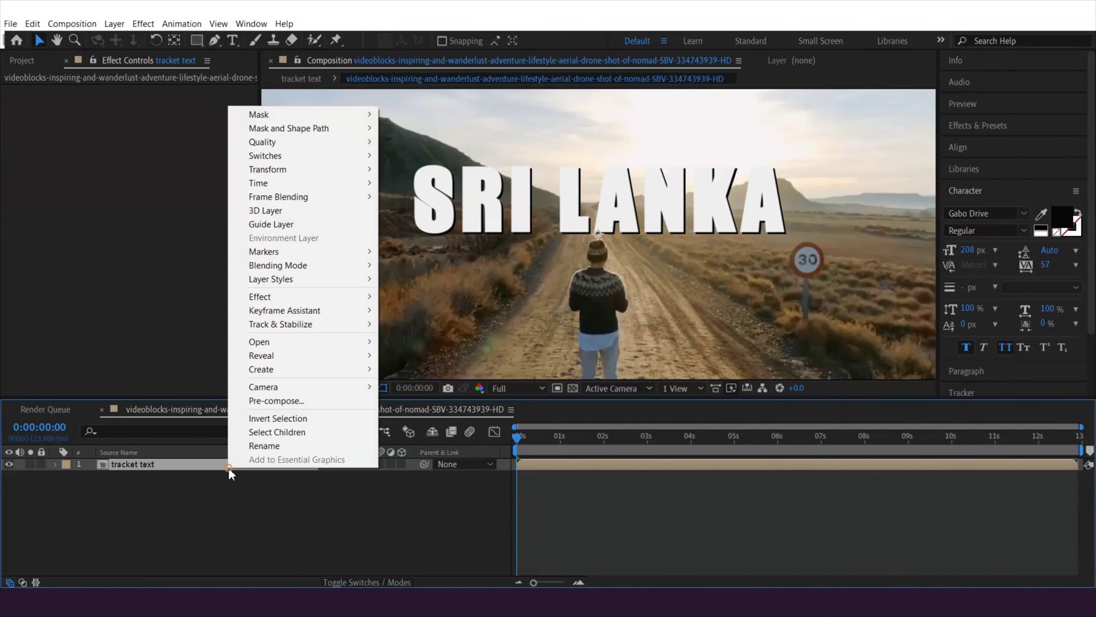
mouse_move(298, 184)
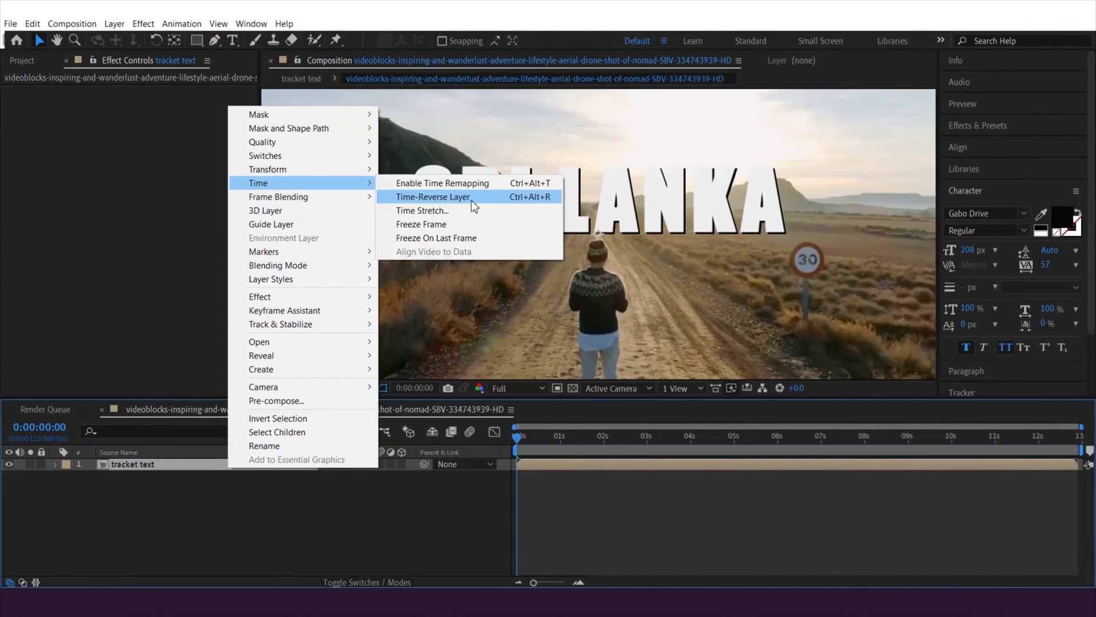
left_click(470, 199)
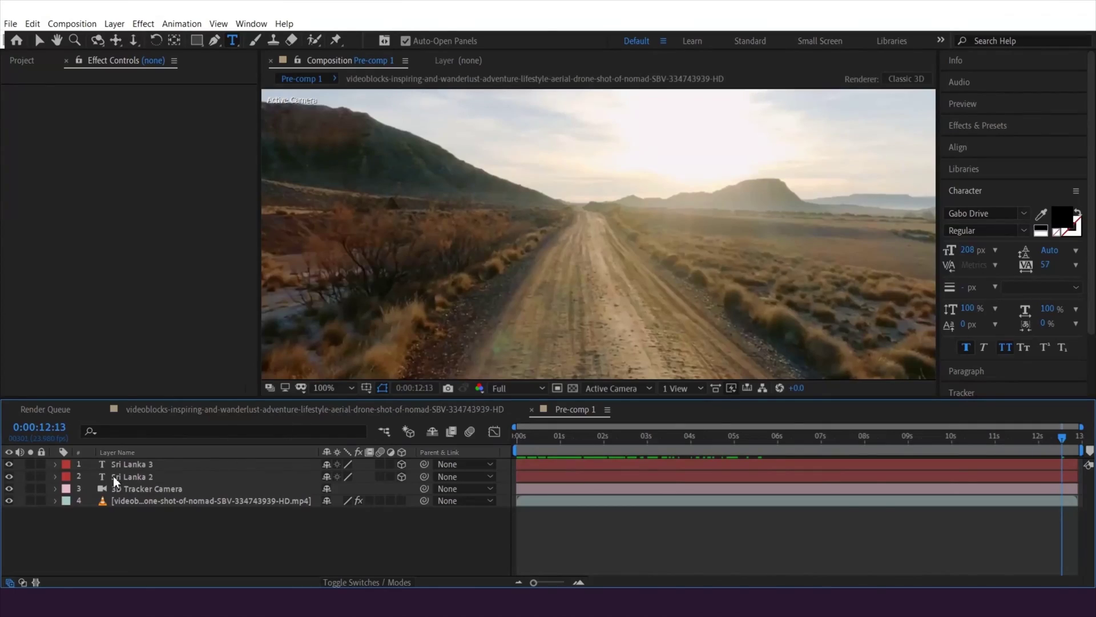
Delete the Sri Lanka 2 layer, leaving Sri Lanka 3 selected at the composition start.
left_click(125, 478)
left_click(550, 450)
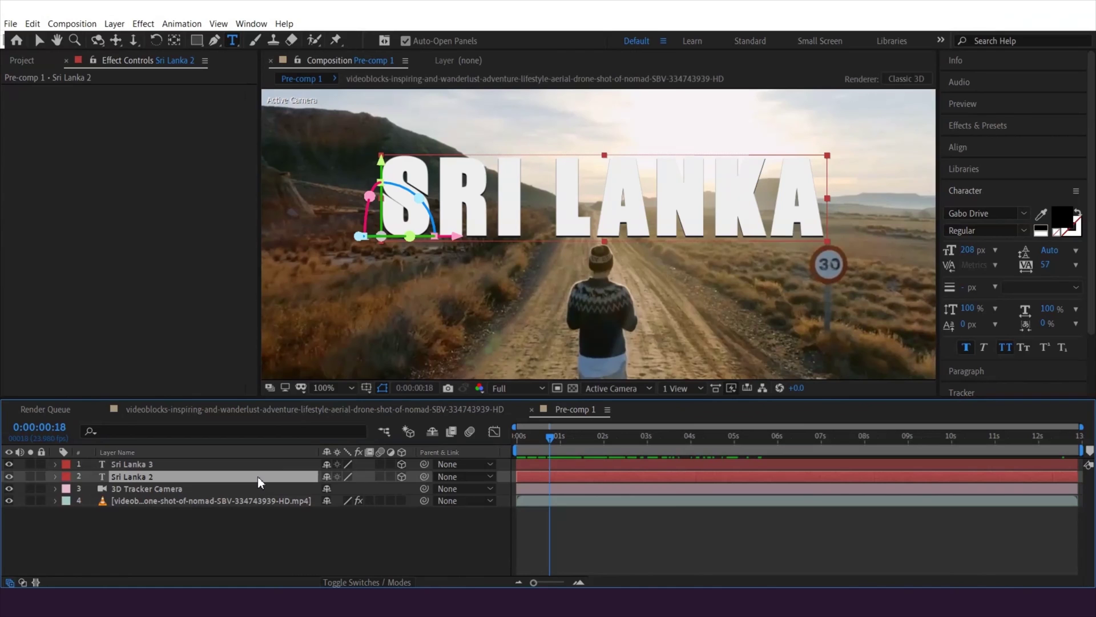
key("Delete")
left_click(171, 464)
key("Home")
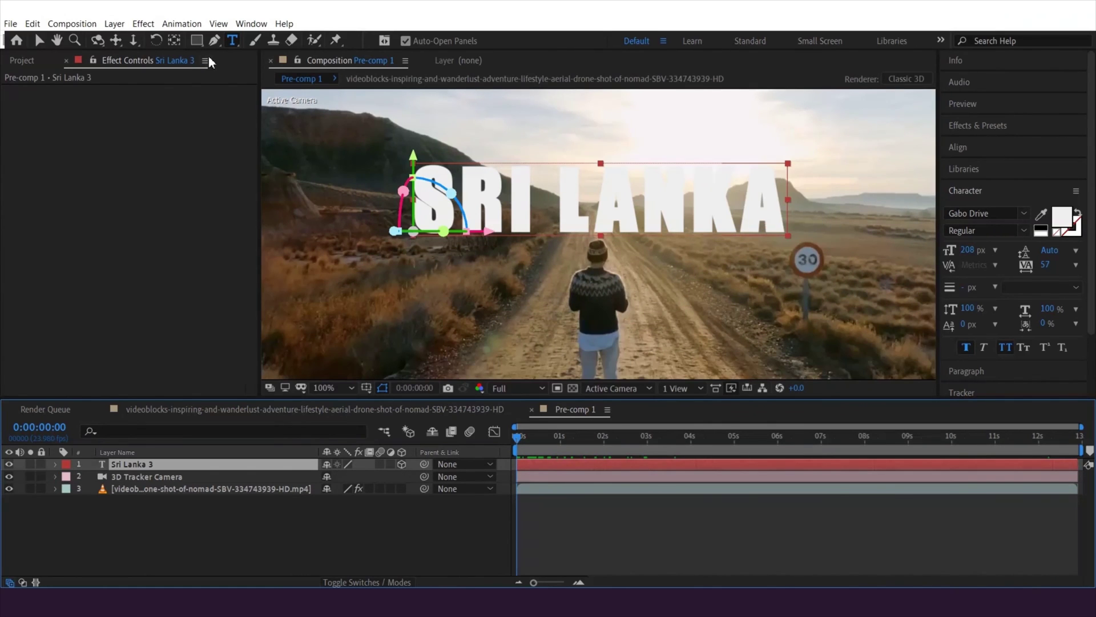
left_click(115, 23)
Create a new Black Solid 1 layer and apply the Video Copilot Element effect to it.
mouse_move(122, 37)
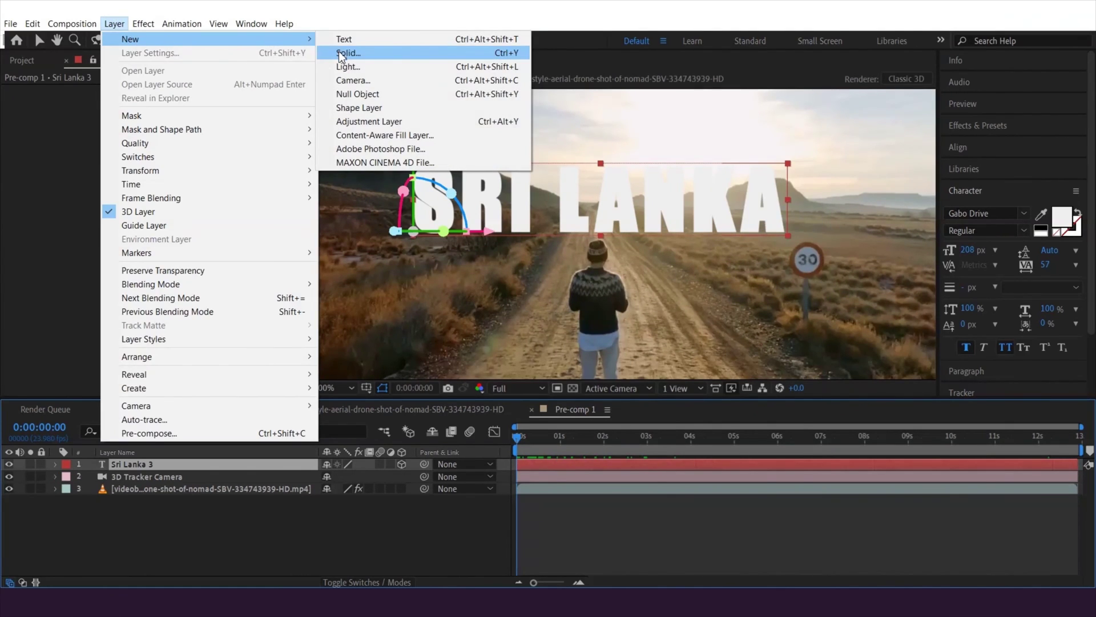
left_click(352, 52)
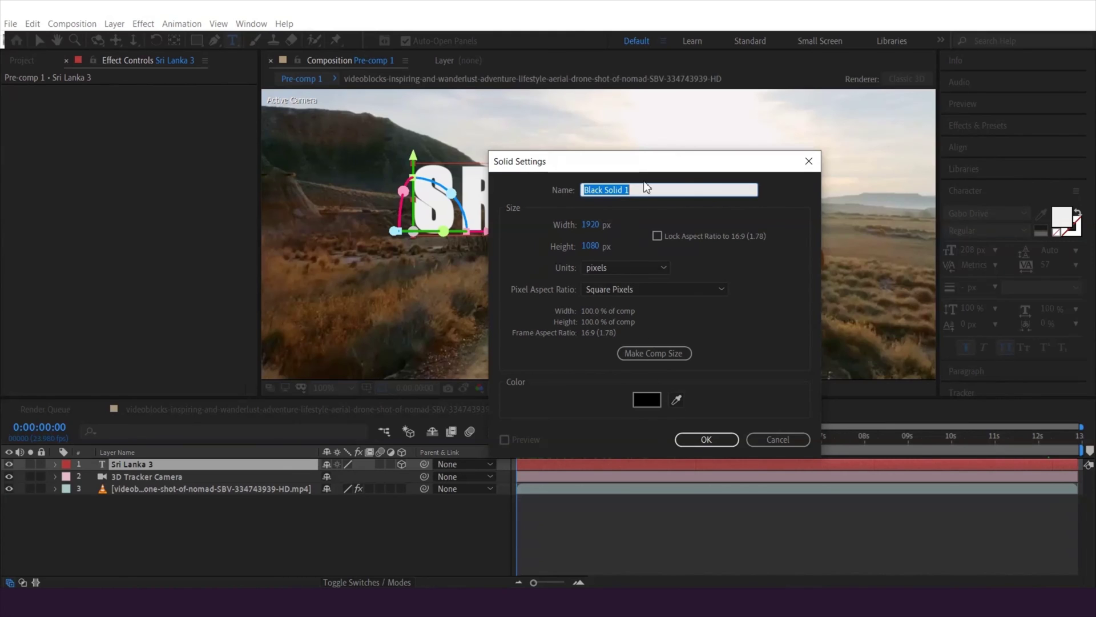
left_click(710, 440)
left_click(137, 463)
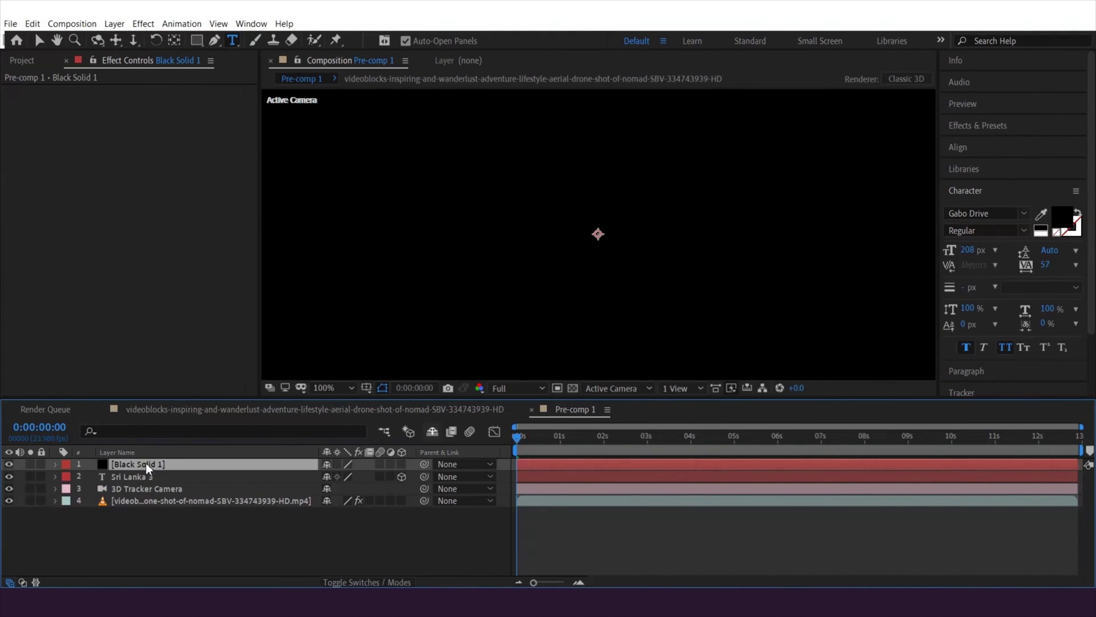
left_click(142, 24)
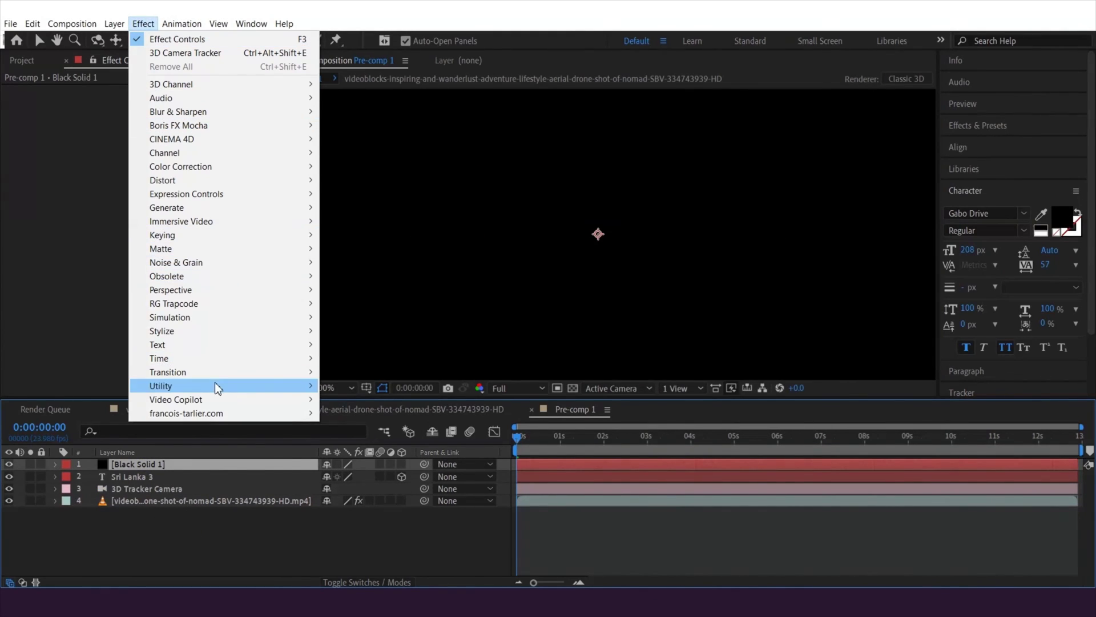
mouse_move(221, 399)
left_click(343, 402)
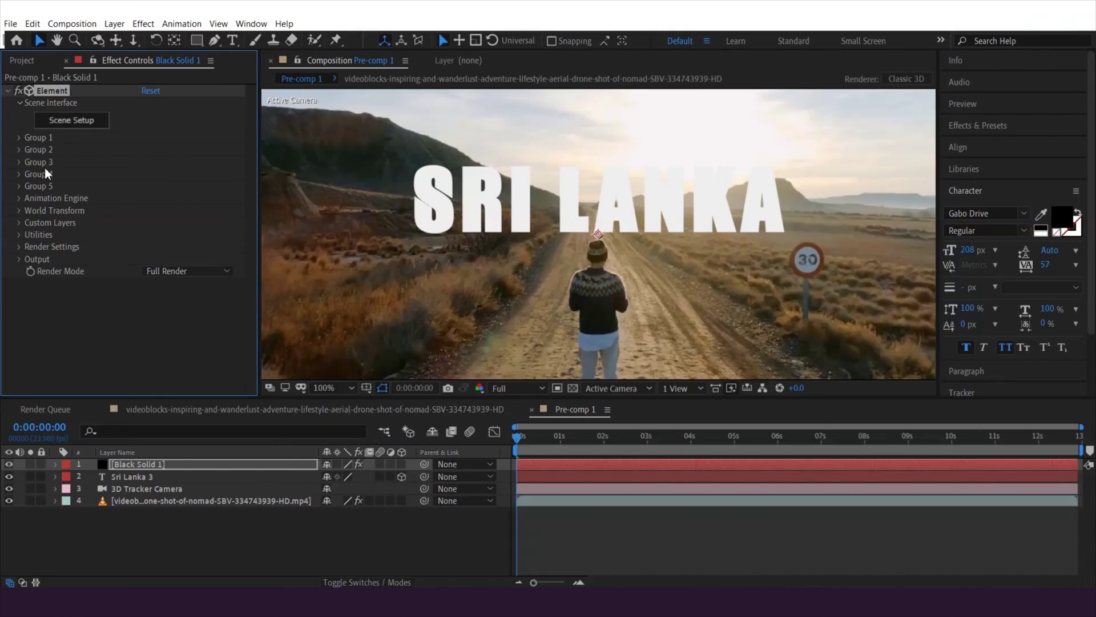
Set Element's Custom Text and Masks Path Layer 1 to Sri Lanka 3.
left_click(22, 222)
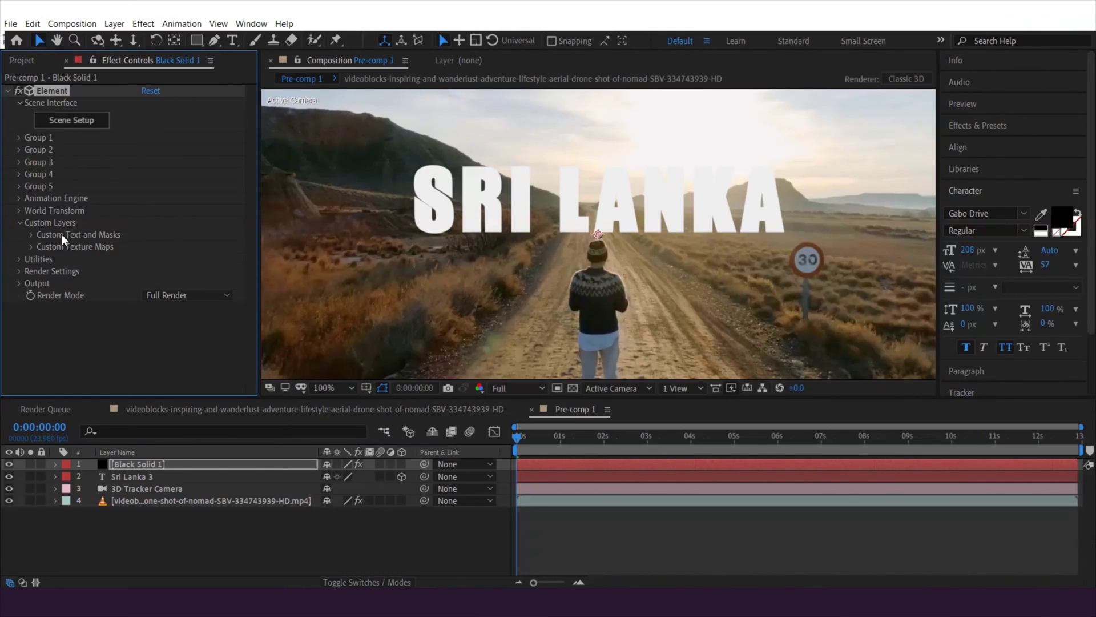
left_click(31, 235)
left_click(166, 220)
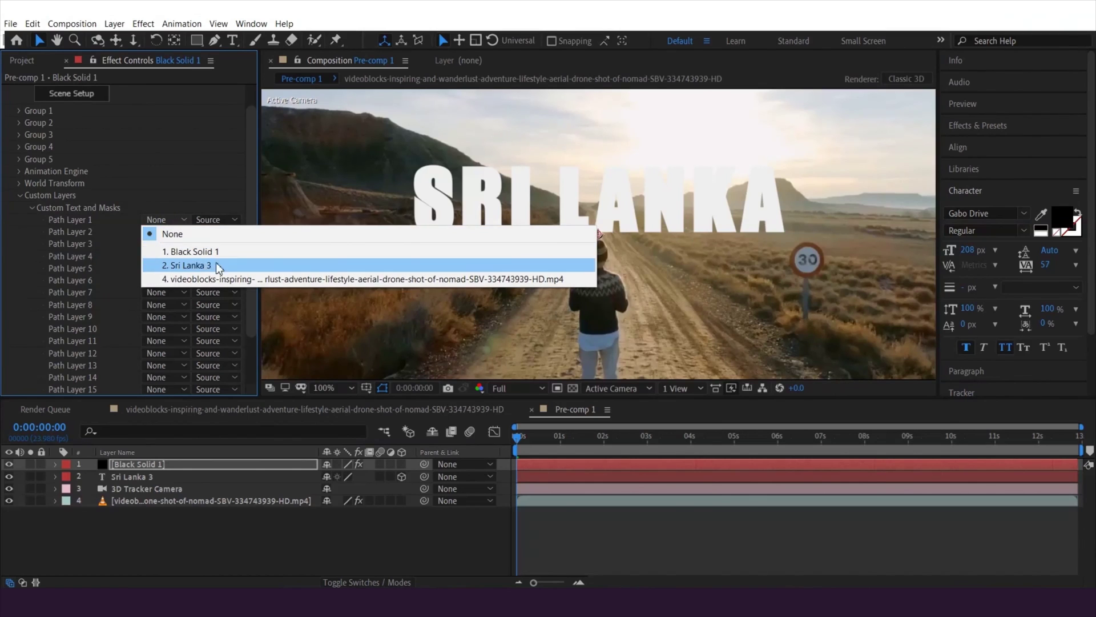
left_click(196, 264)
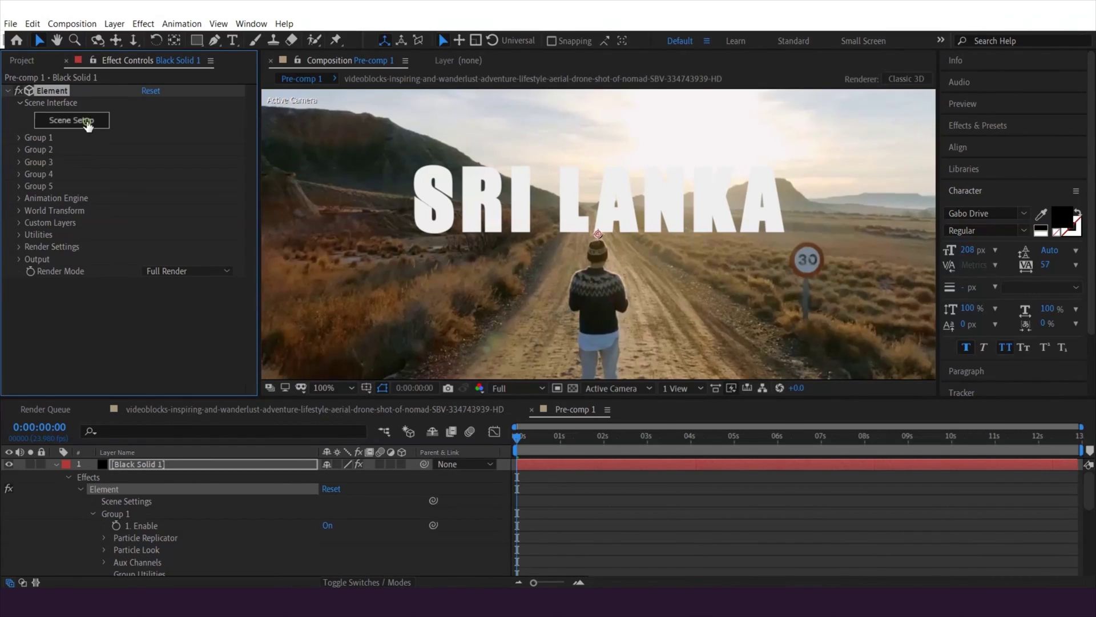
In Element 3D Scene Setup, extrude the SRI LANKA text into a 3D model.
left_click(72, 120)
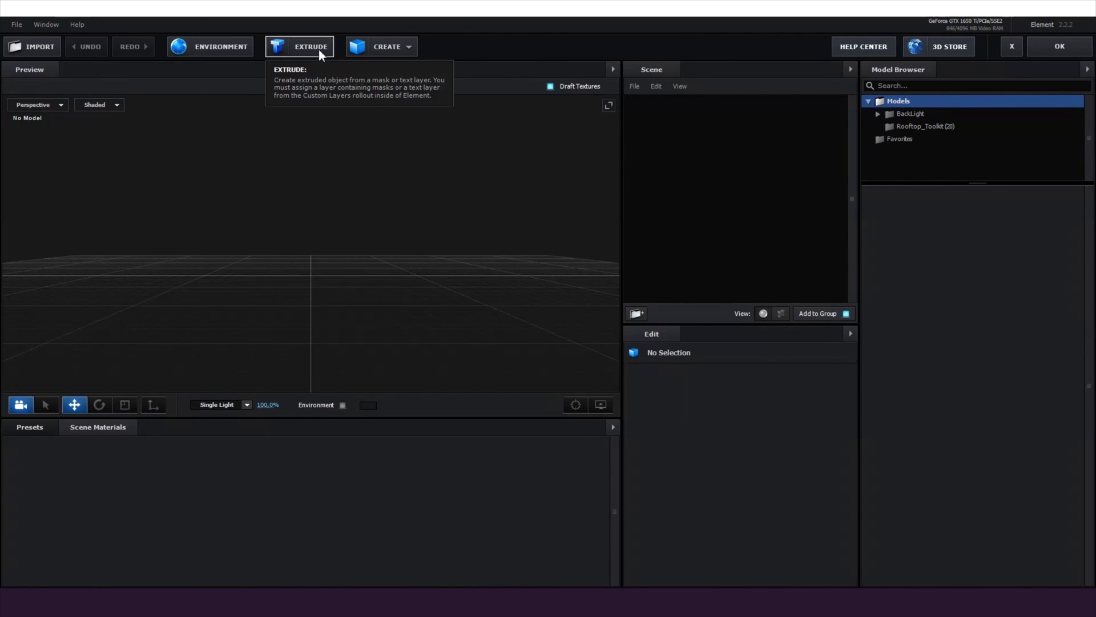
left_click(298, 46)
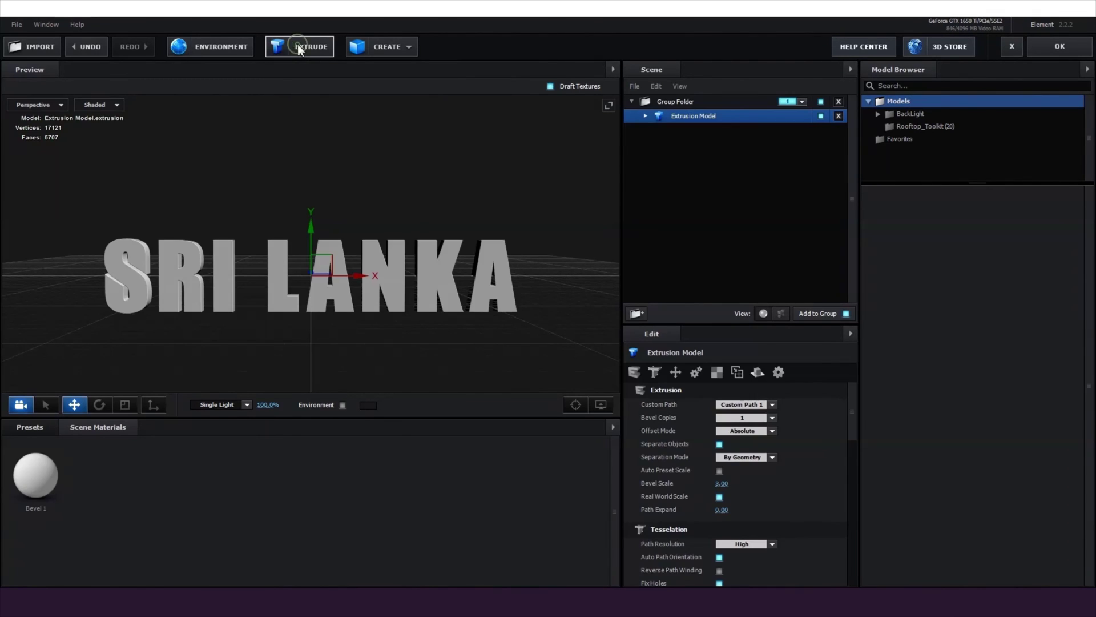
left_click_drag(313, 231, 312, 221)
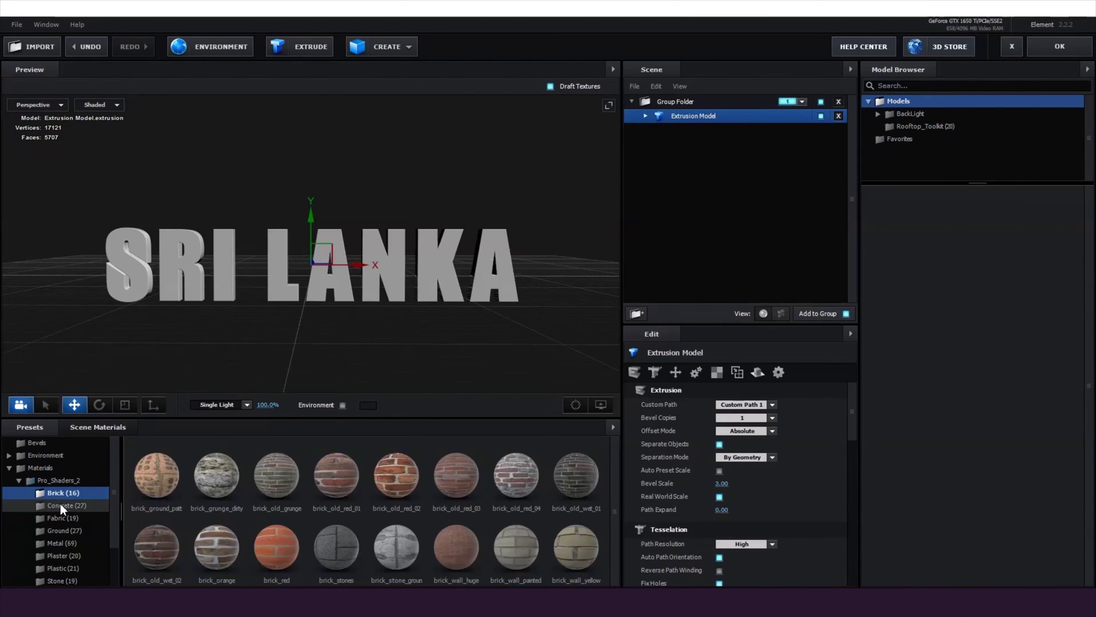
Try metal and wood material presets on the letters, then revert them to plain white.
left_click(467, 542)
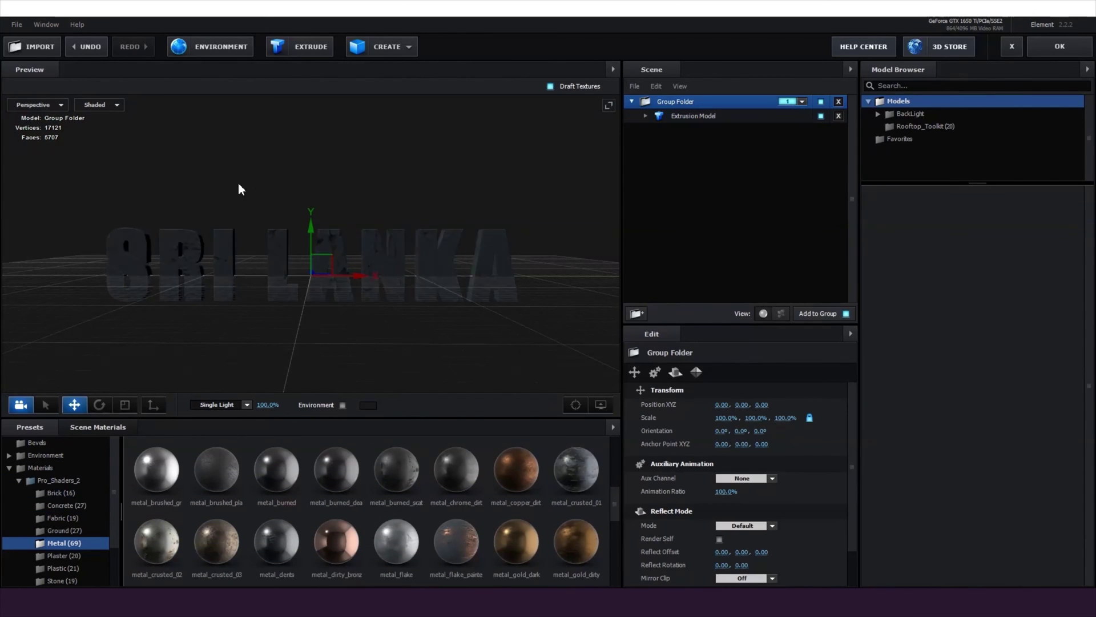
left_click(364, 513)
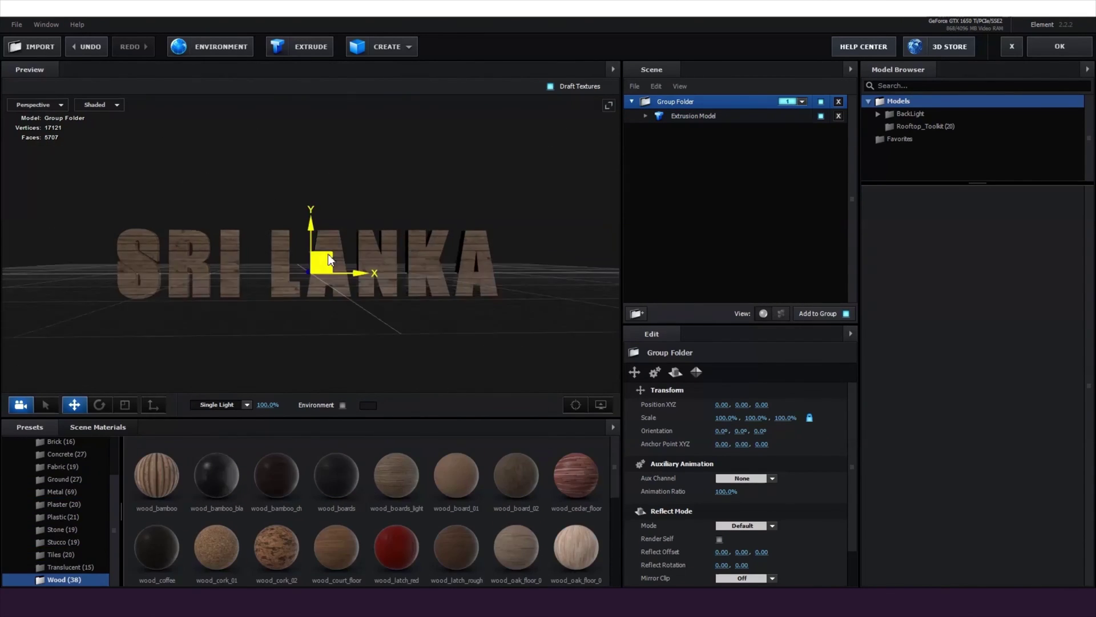
left_click(516, 547)
scroll(365, 514, "down", 2)
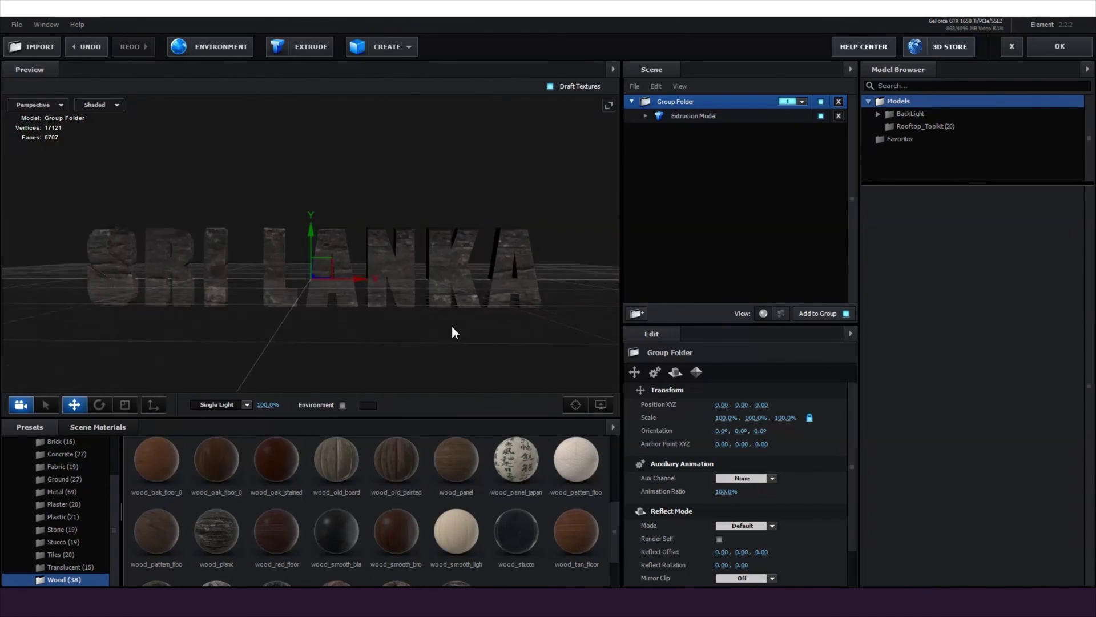
left_click(400, 268)
left_click(97, 426)
left_click(455, 474)
left_click(655, 372)
left_click(86, 469)
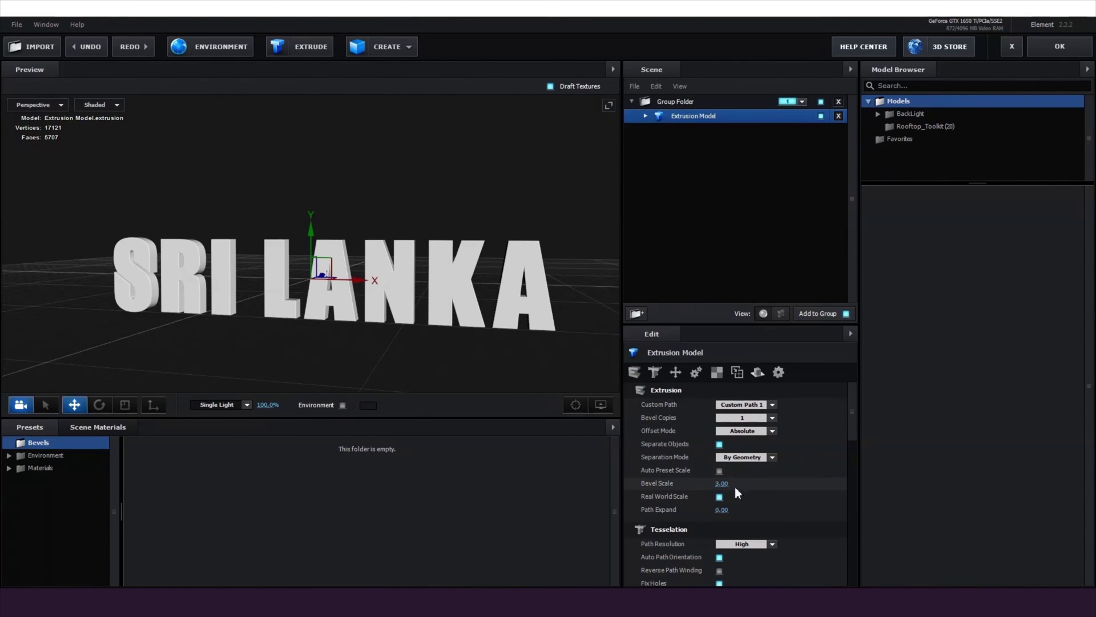
Raise the bevel scale to 3.20 and apply a metal material preset to the letters.
left_click_drag(719, 483, 744, 482)
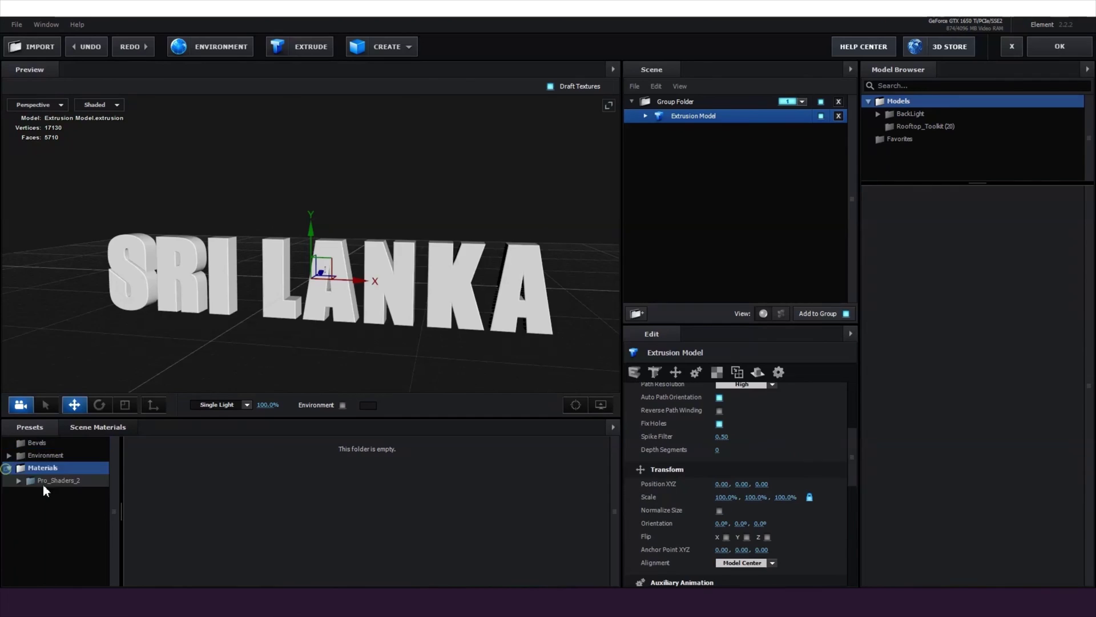
left_click(57, 503)
left_click_drag(276, 539, 403, 324)
left_click(318, 176)
Apply a BackLight_2K environment for bluish reflections and accept the 3D scene.
left_click(23, 477)
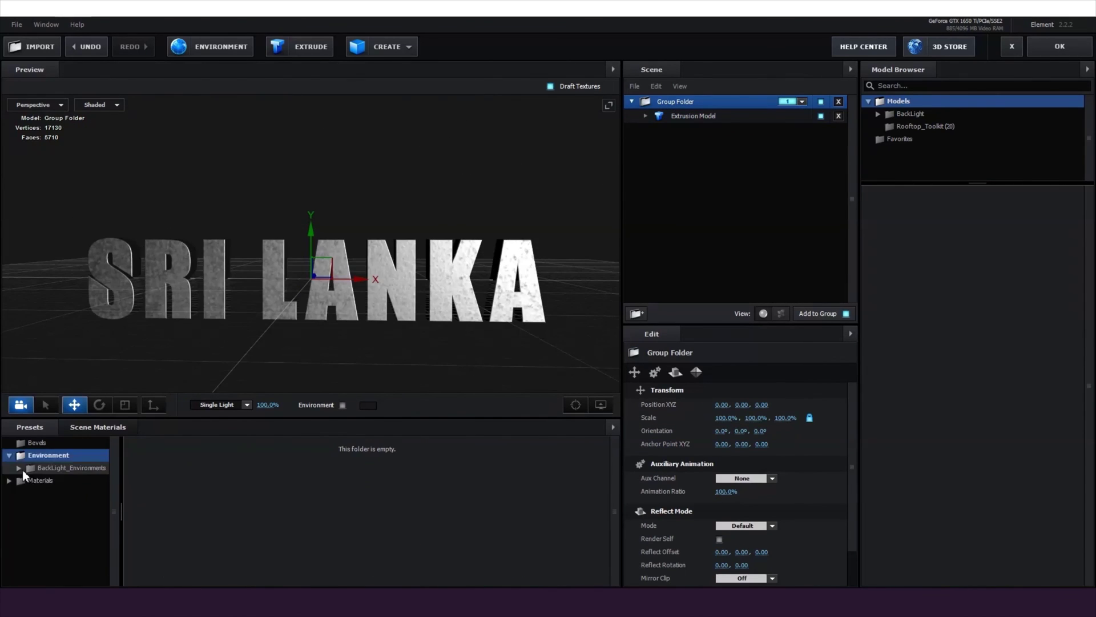
left_click(68, 481)
left_click(509, 508)
left_click_drag(358, 342, 494, 188)
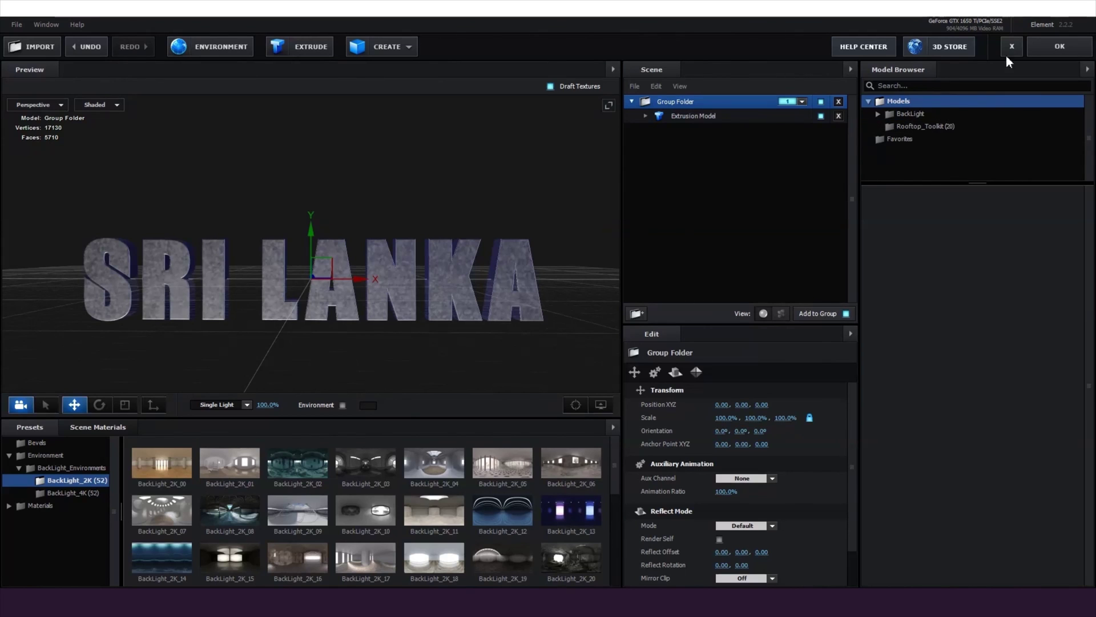
left_click(1058, 46)
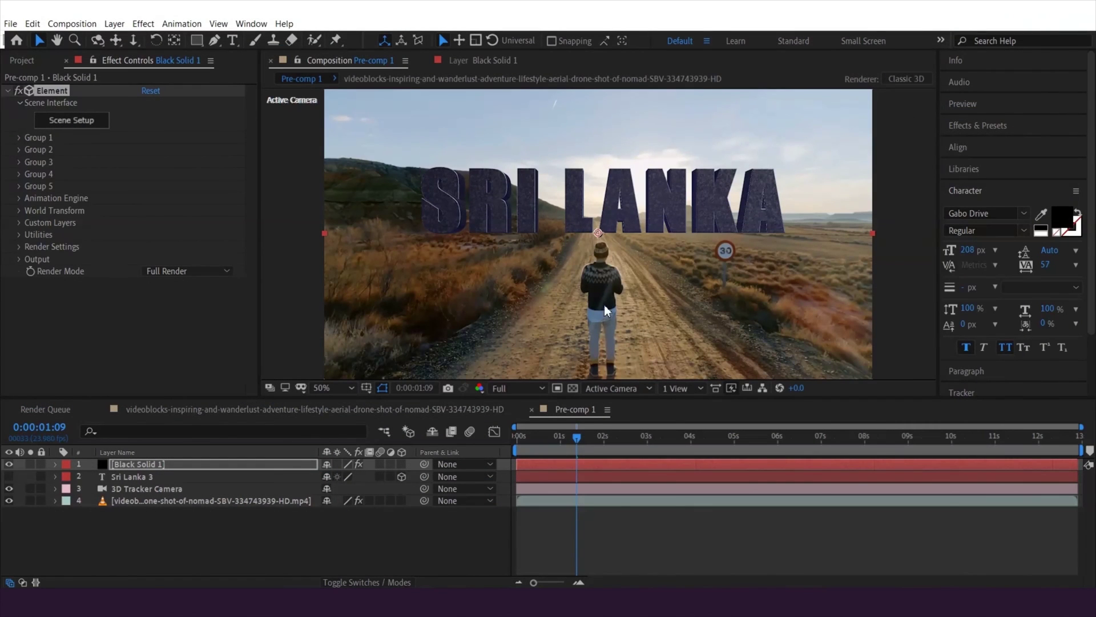